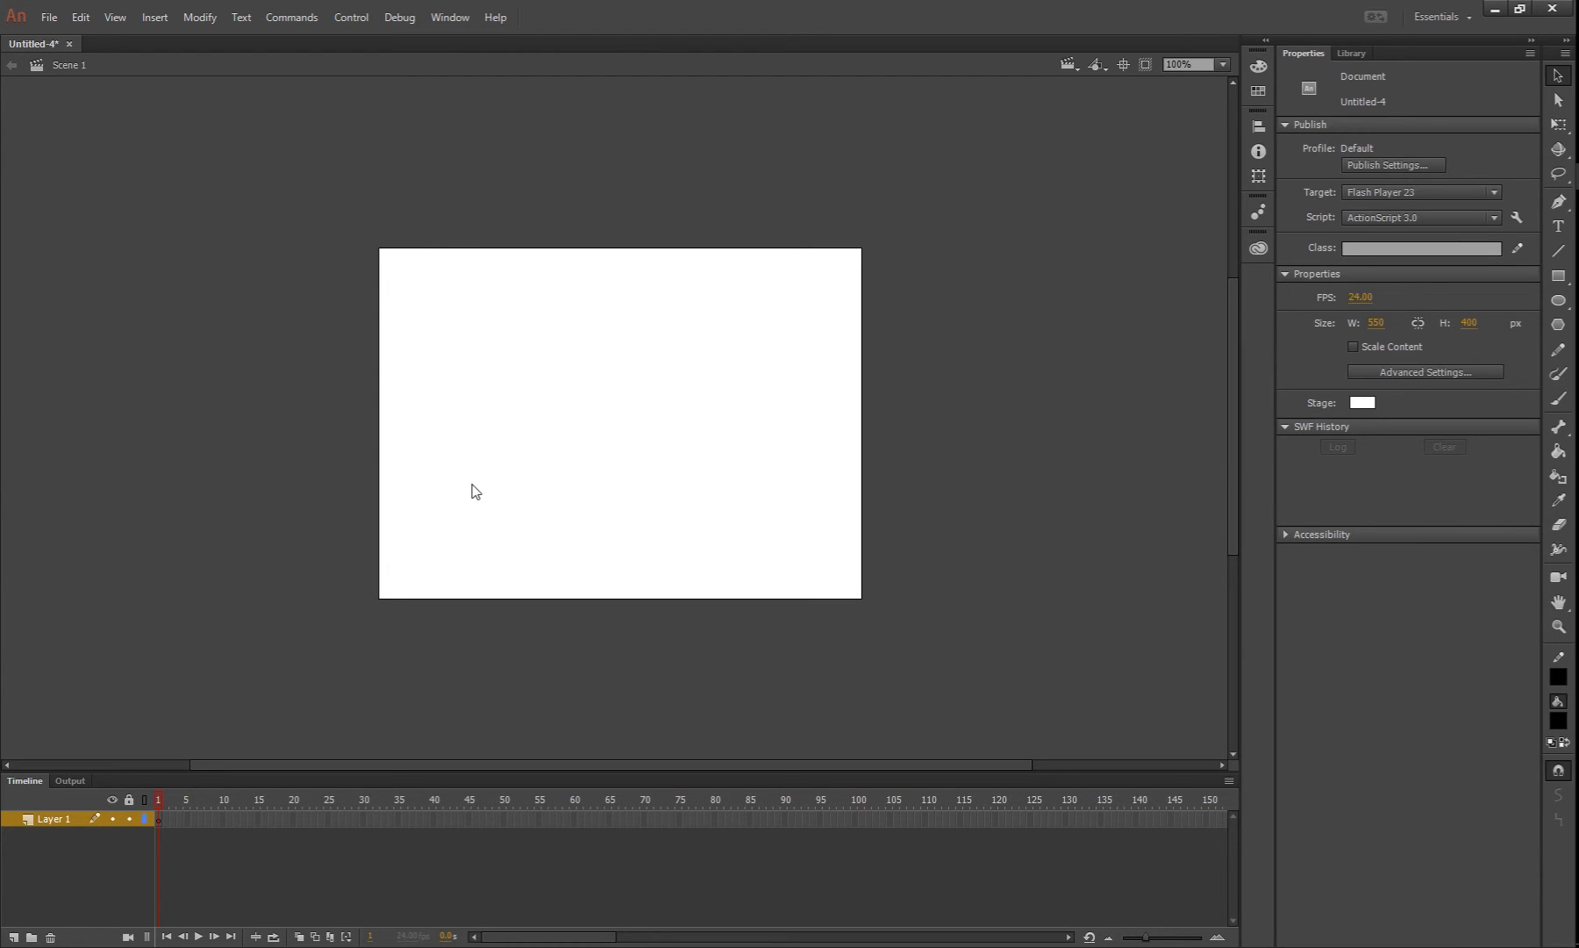
Draw a green-filled circle with a black outline, about 227 px across, on the stage
left_click(1557, 300)
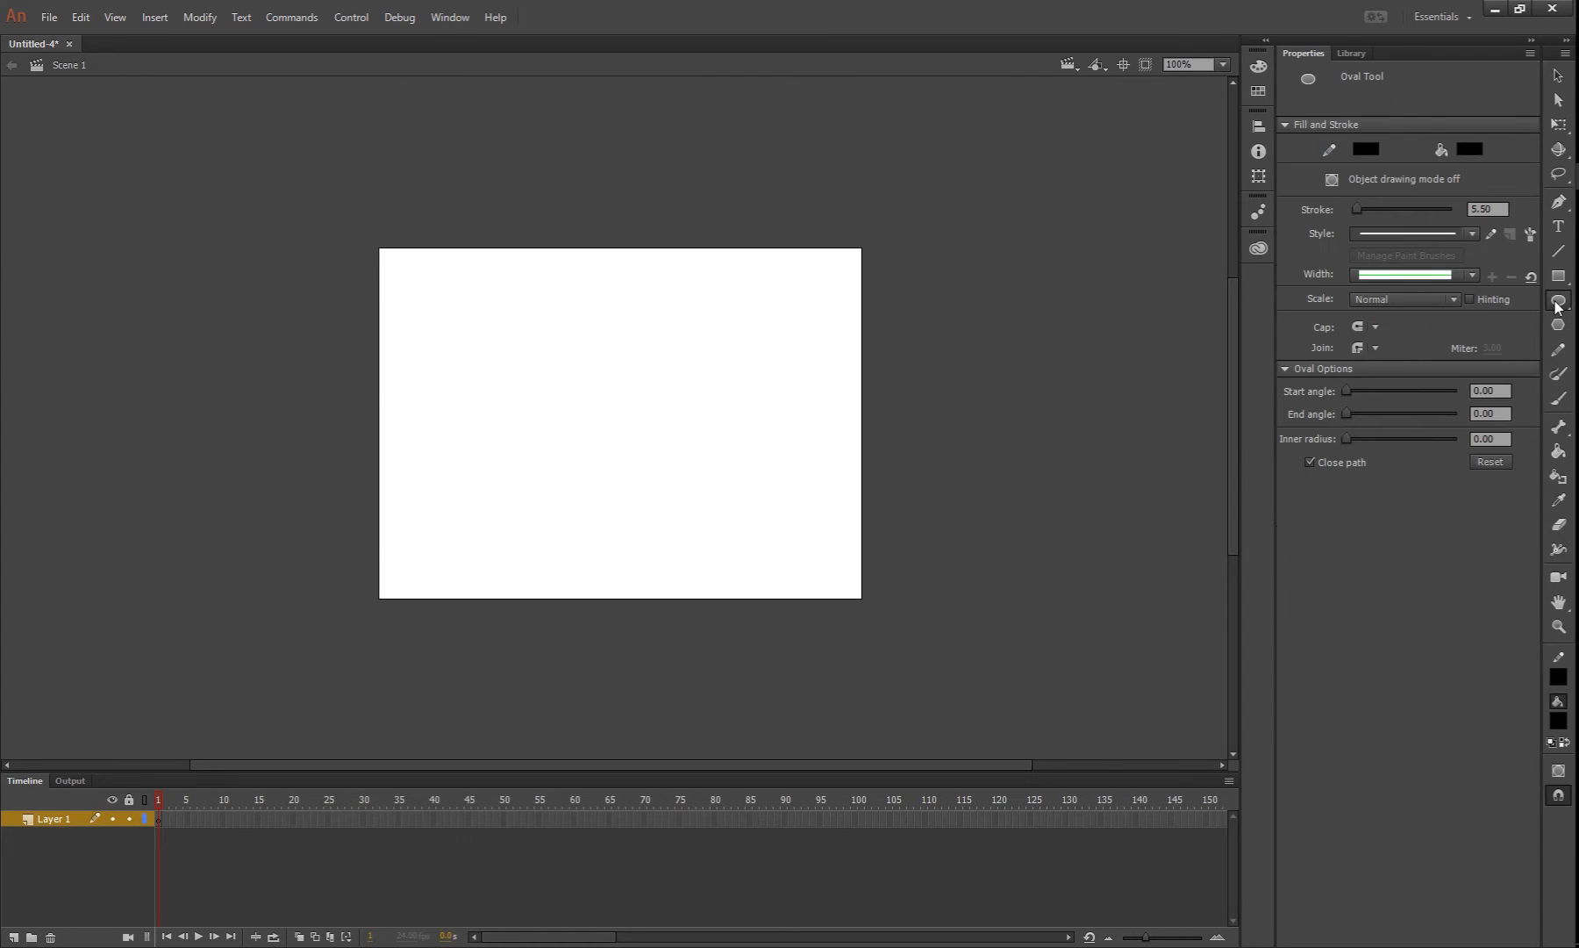
left_click(1465, 151)
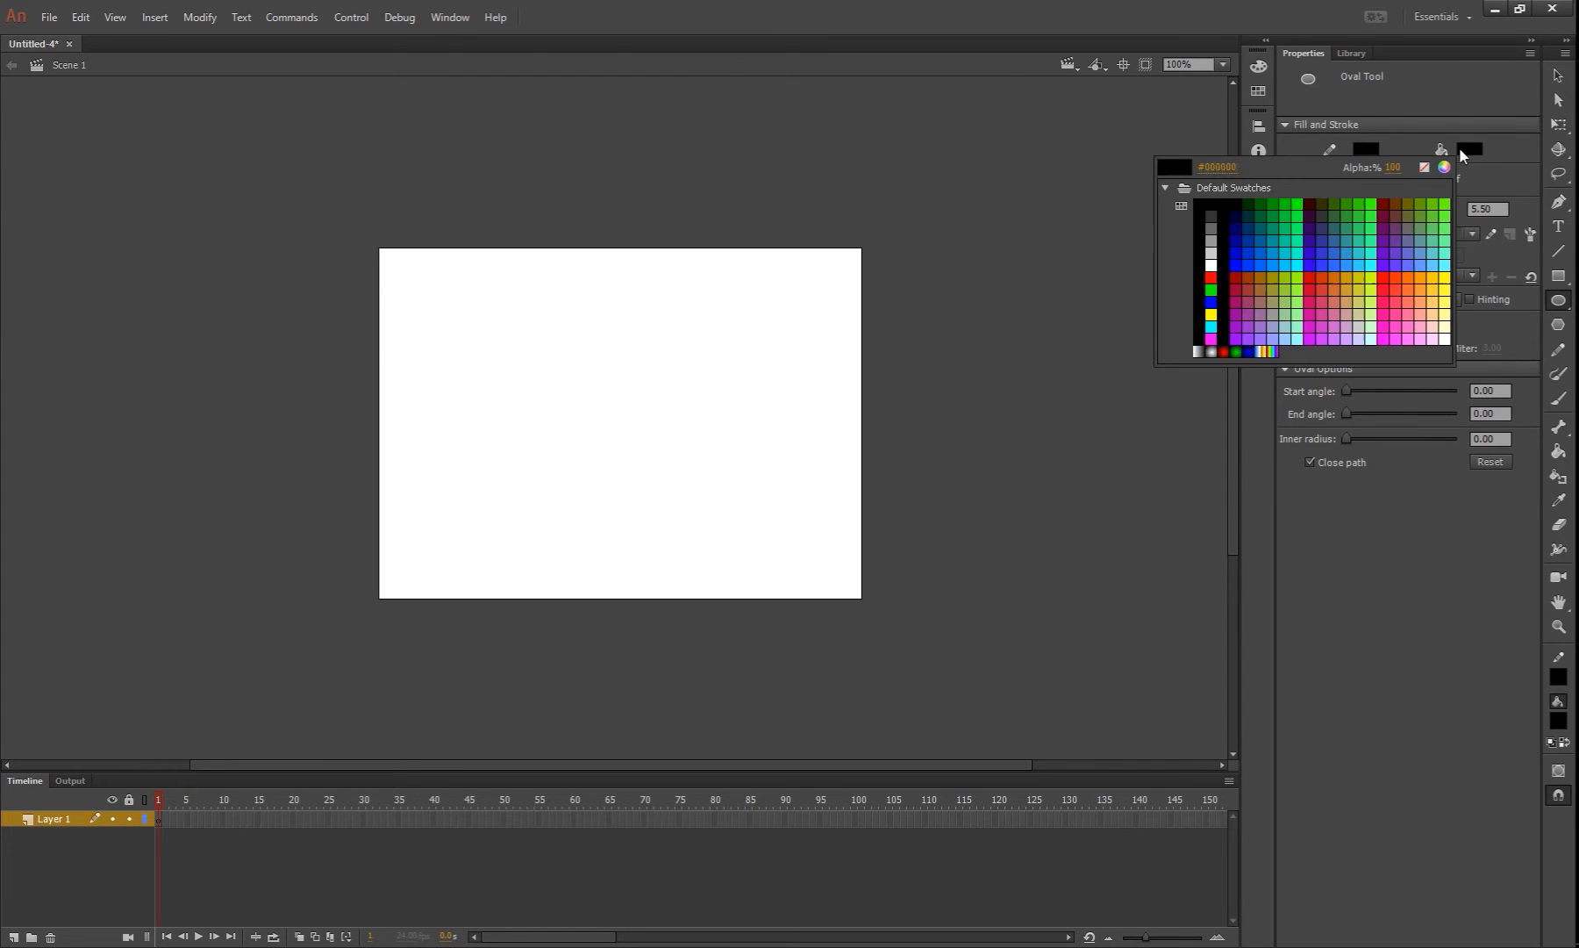
left_click(1299, 204)
mouse_move(505, 362)
left_mouse_down()
mouse_move(730, 525)
mouse_move(716, 511)
mouse_move(708, 563)
left_mouse_up()
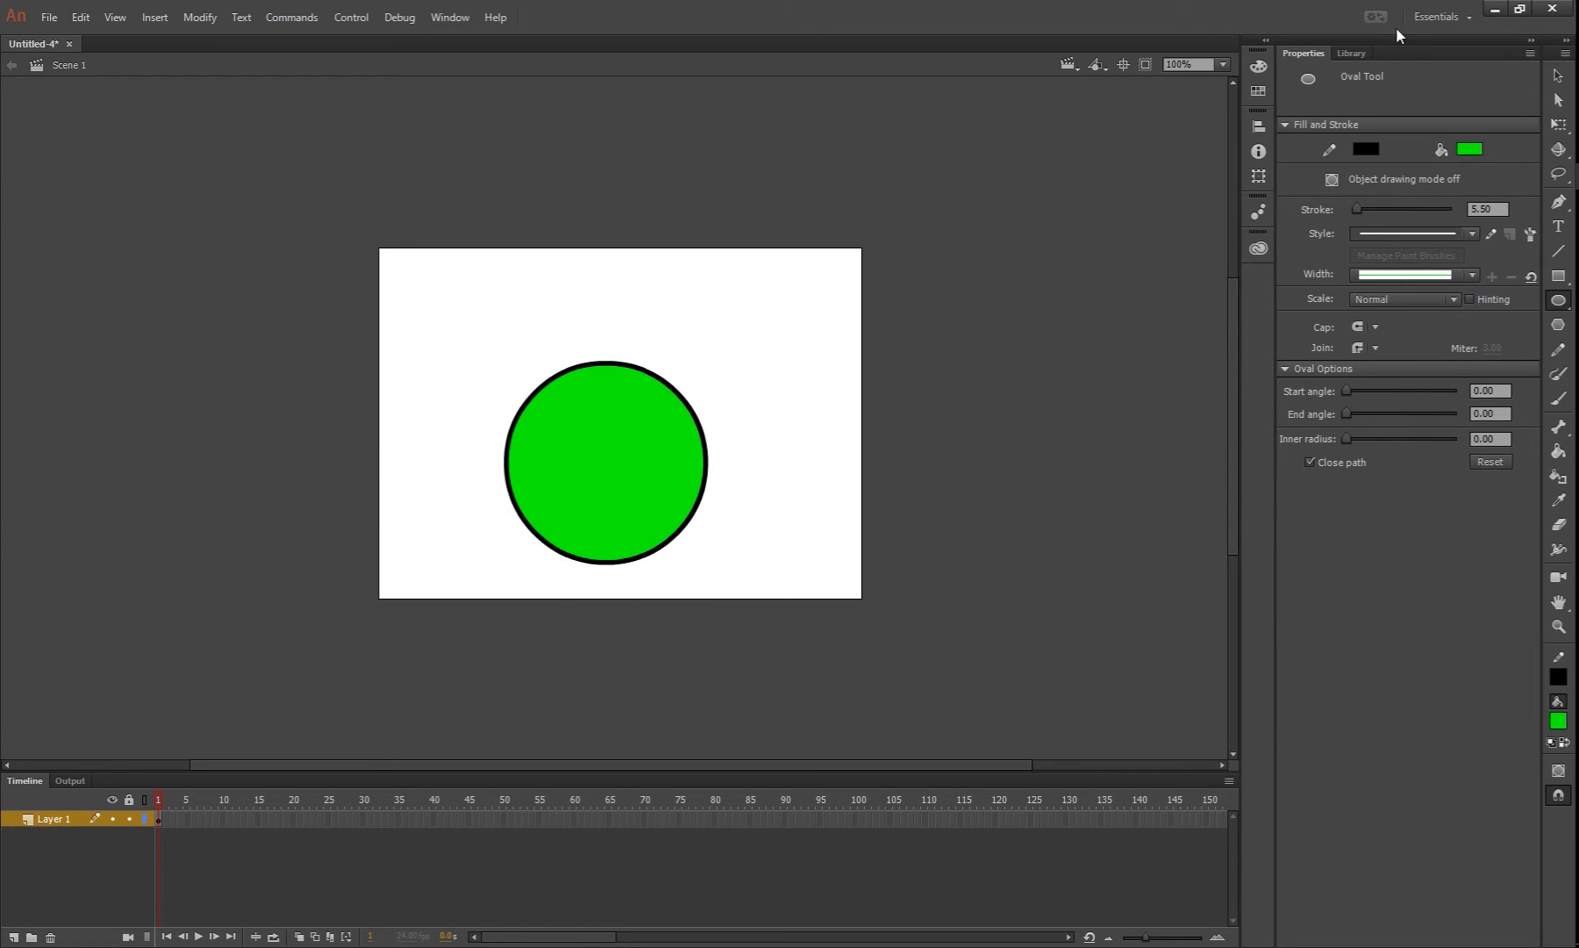
Move the whole circle, fill and outline together, up toward the stage centre to about X 165, Y 91
left_click(1556, 76)
double_click(624, 468)
left_click_drag(624, 467, 645, 429)
left_click(804, 437)
Convert the circle's fill and outline into a Movie Clip symbol named ballMc
double_click(617, 412)
right_click(617, 411)
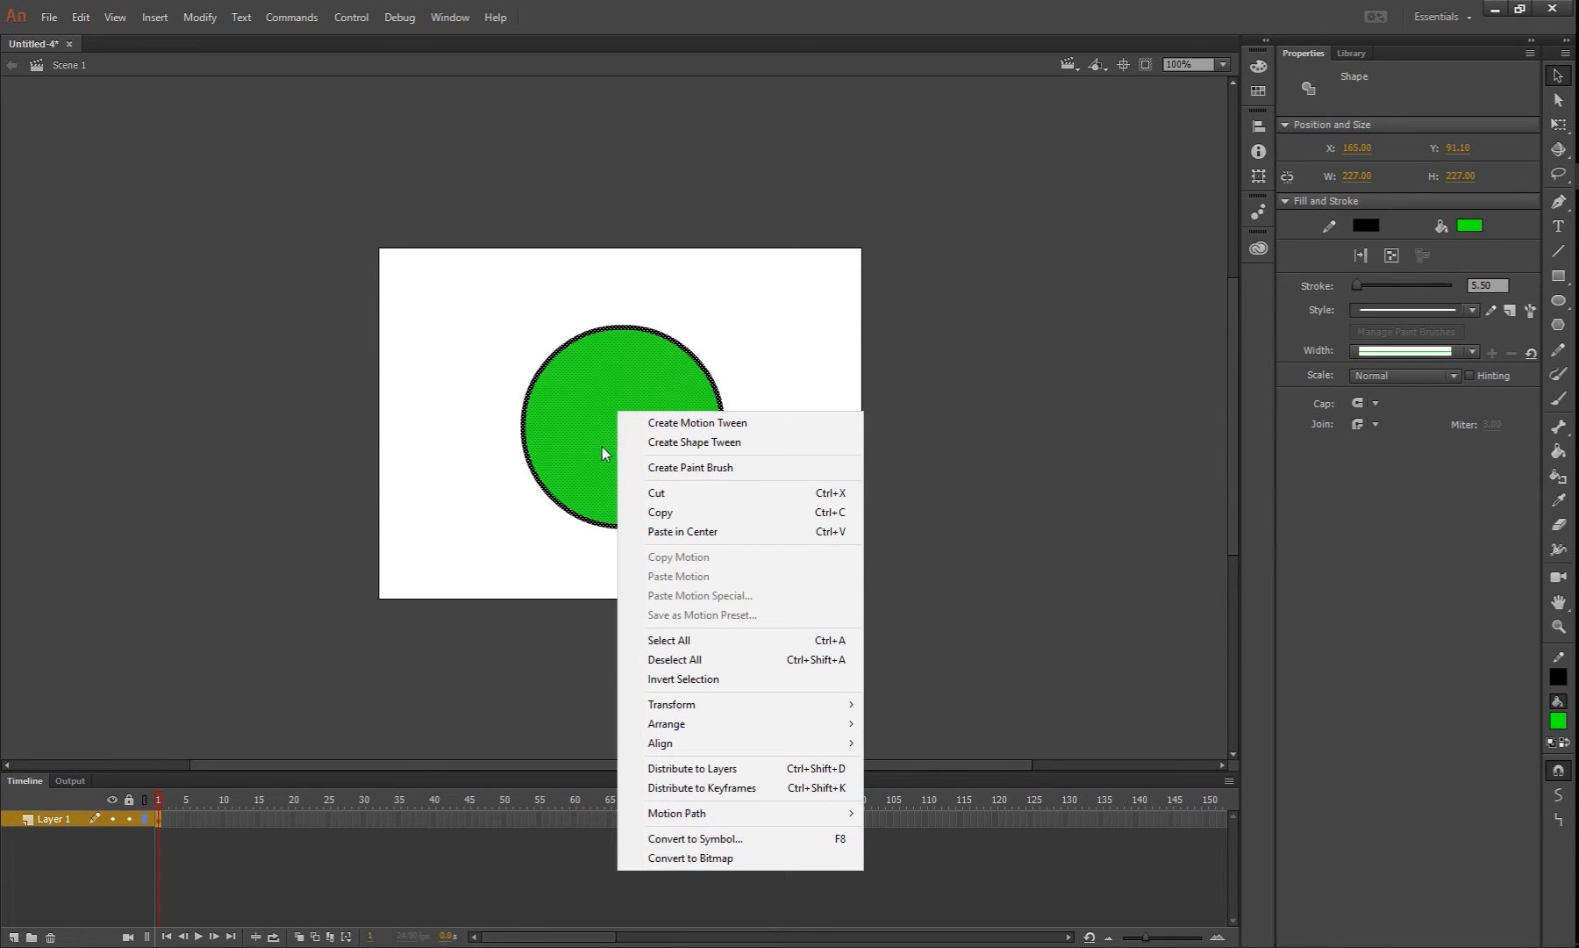
left_click(457, 272)
double_click(601, 452)
right_click(633, 432)
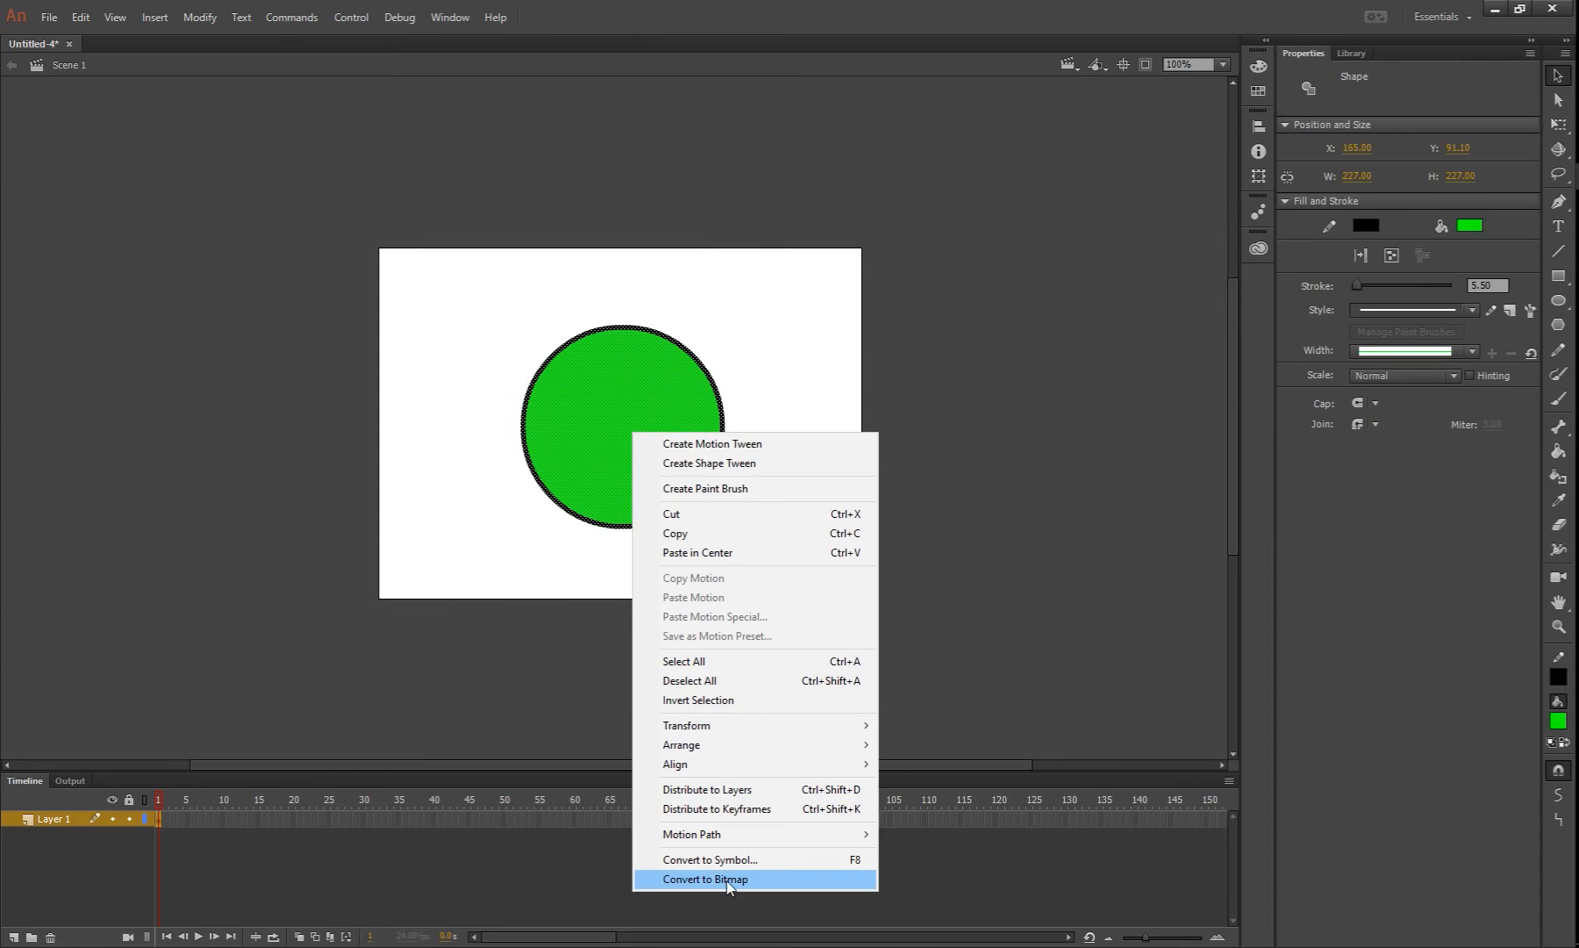
left_click(760, 860)
type("ballMc")
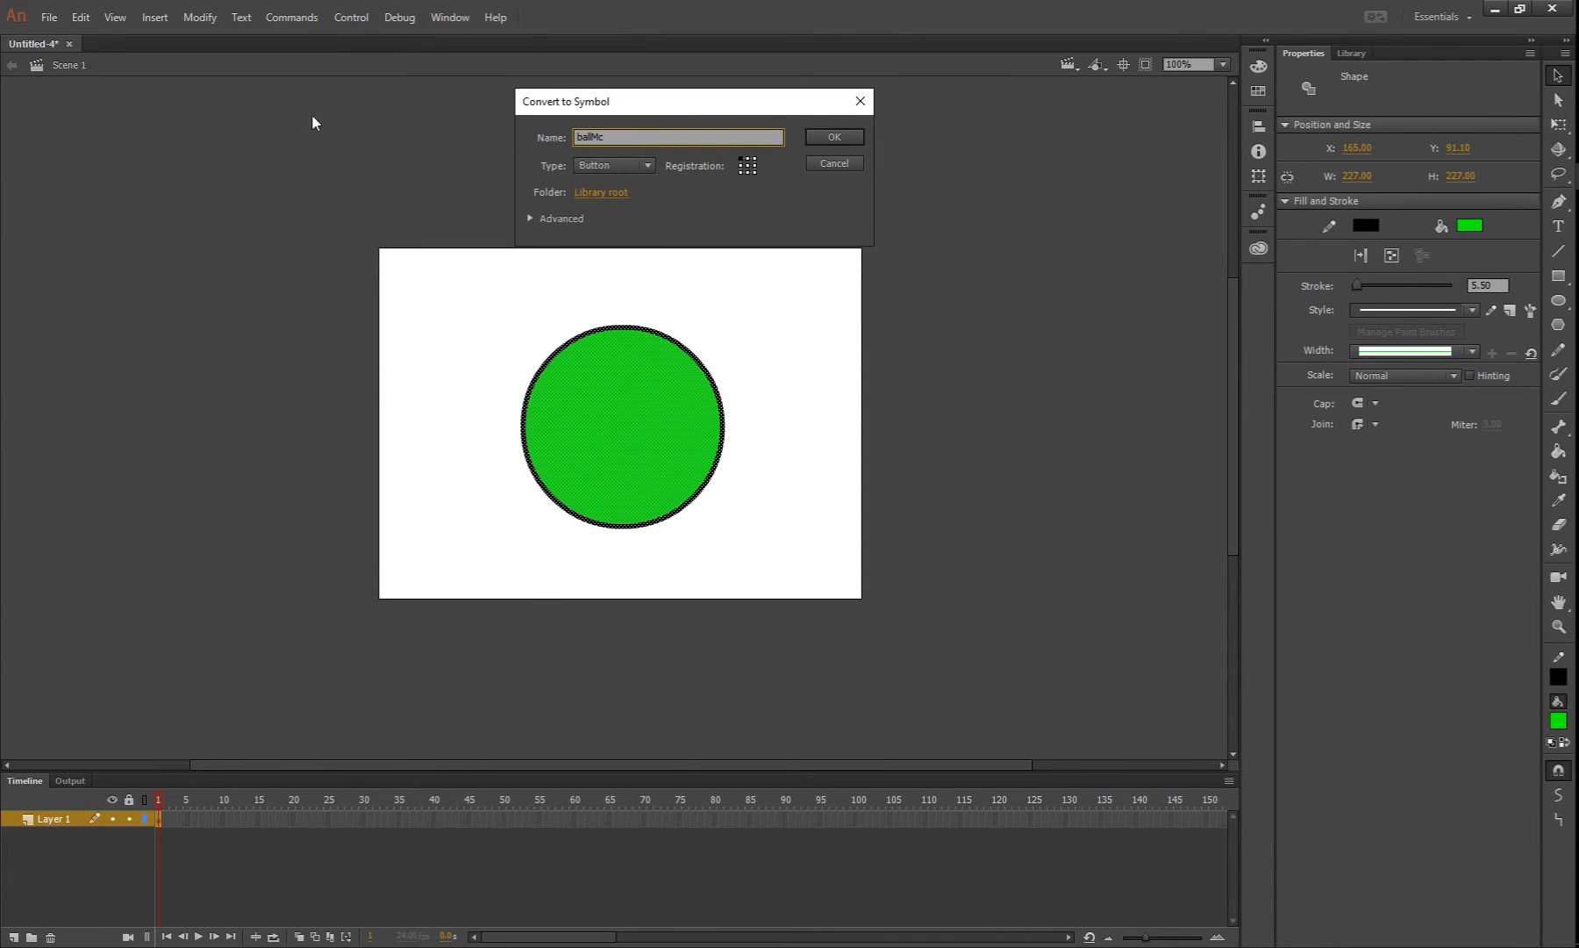
left_click(633, 161)
left_click(625, 178)
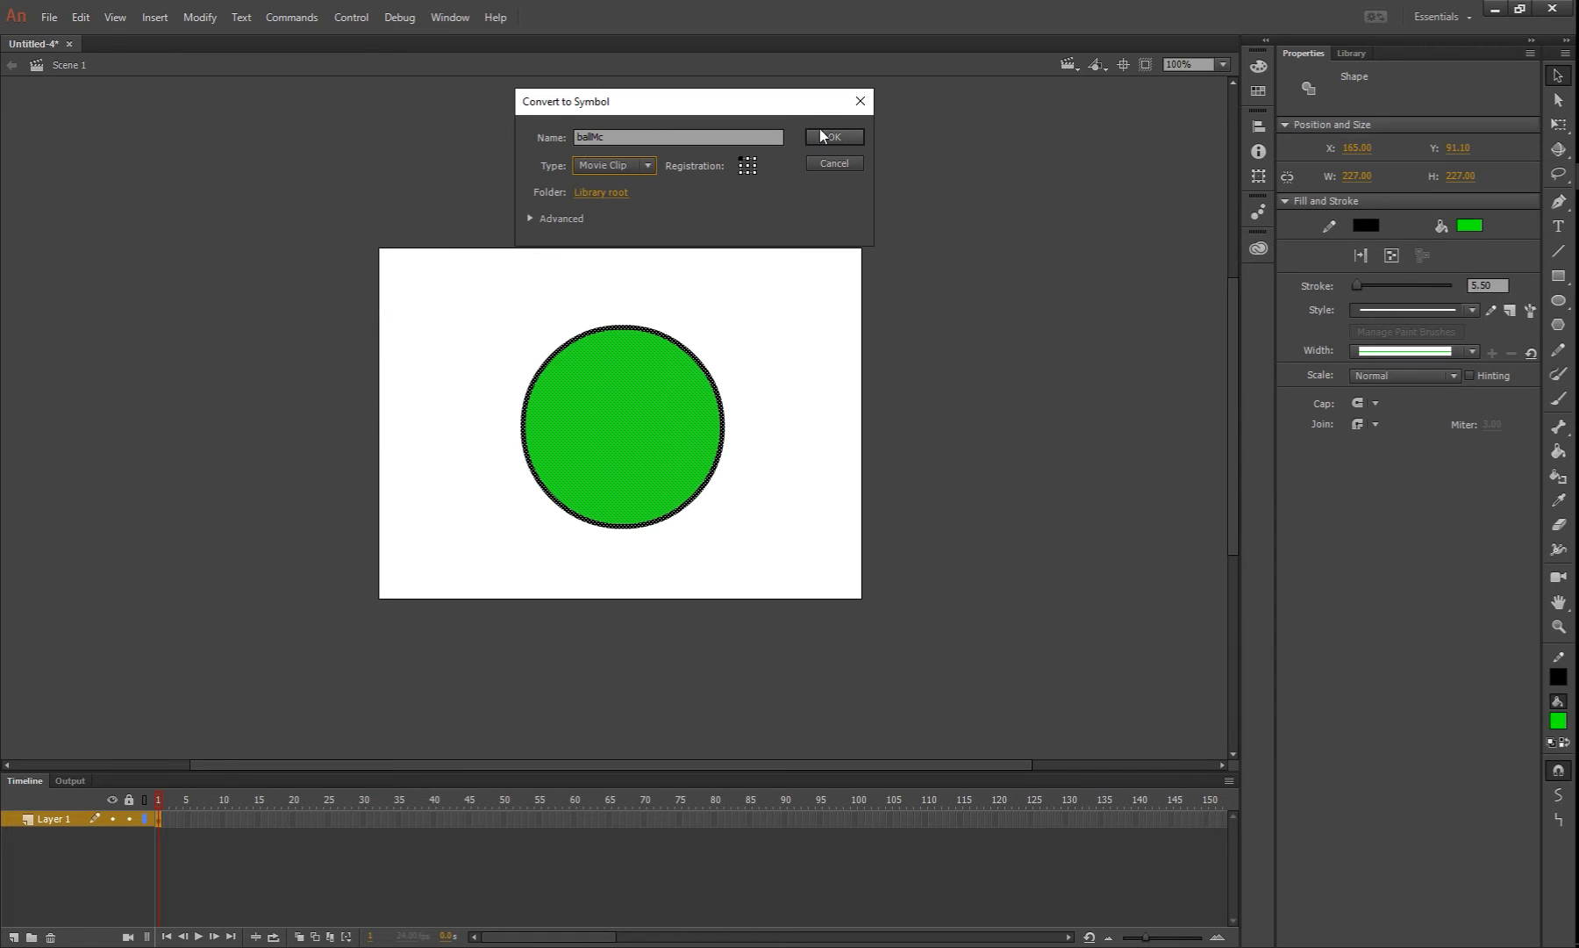
left_click(833, 137)
left_click(928, 443)
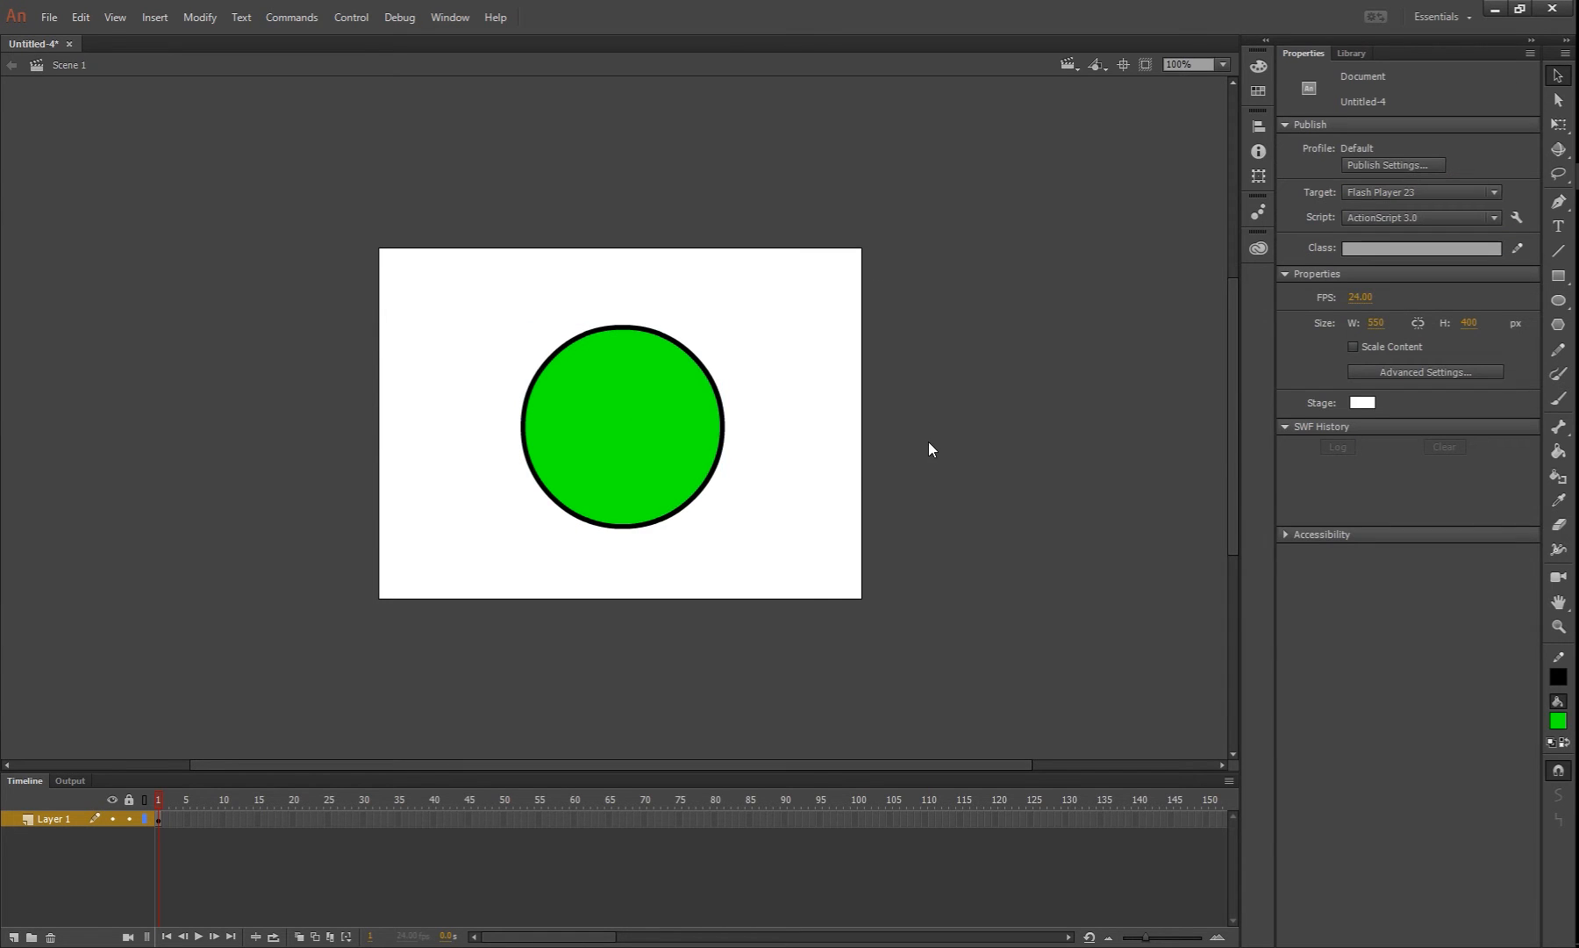
Inside the ballMc symbol, insert a keyframe at frame 2 and set the circle's outline stroke to 5
double_click(653, 422)
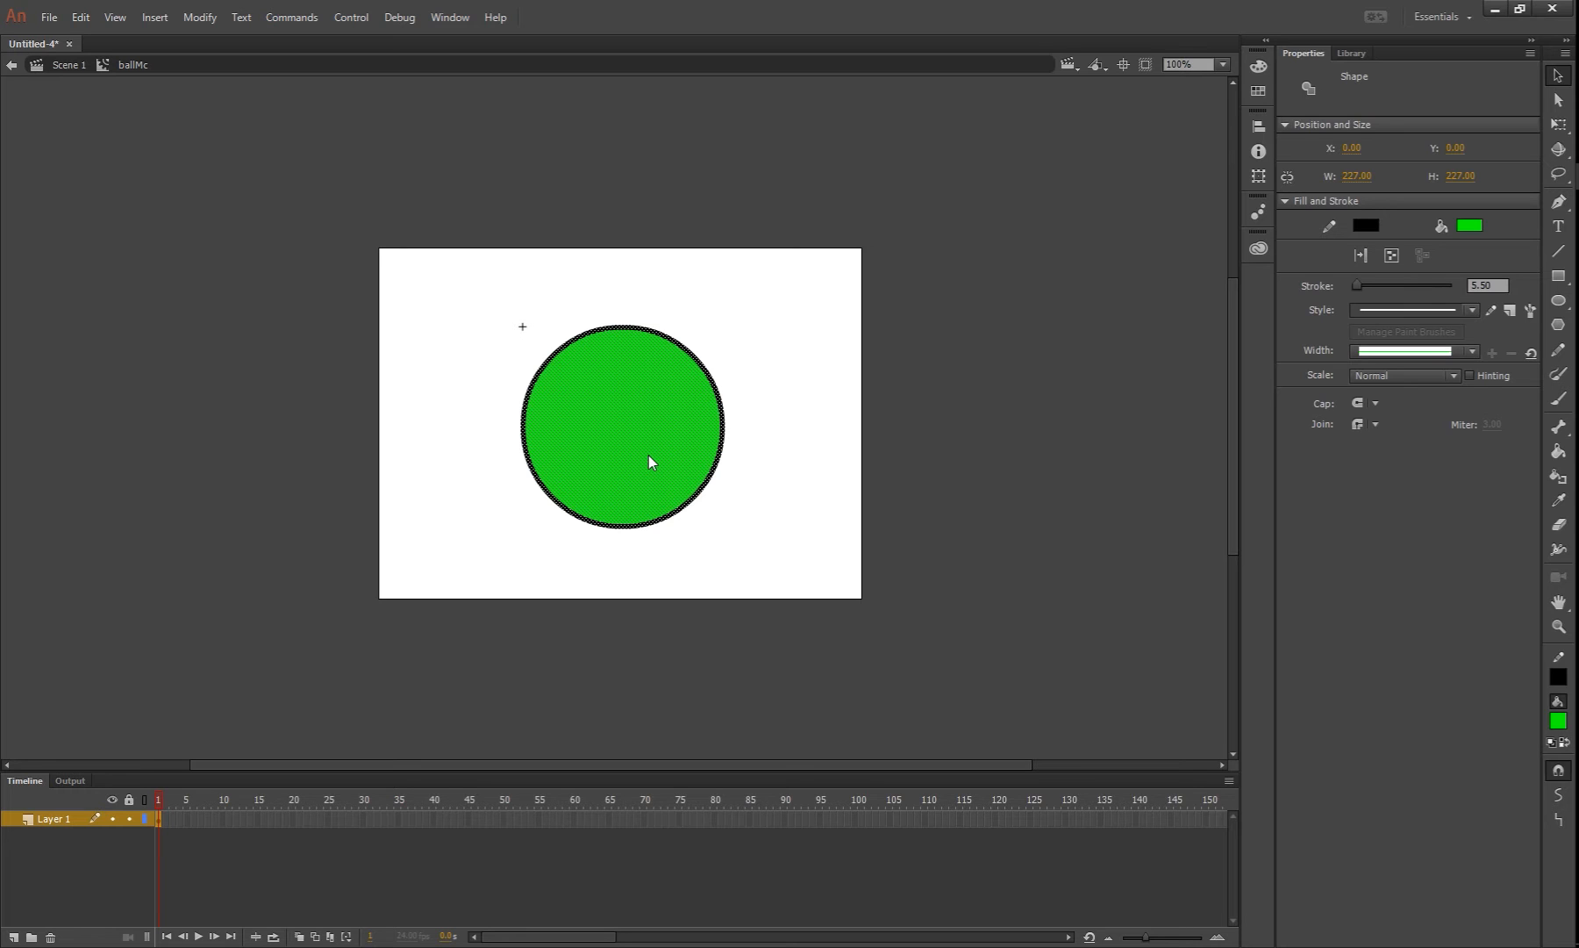
left_click(790, 364)
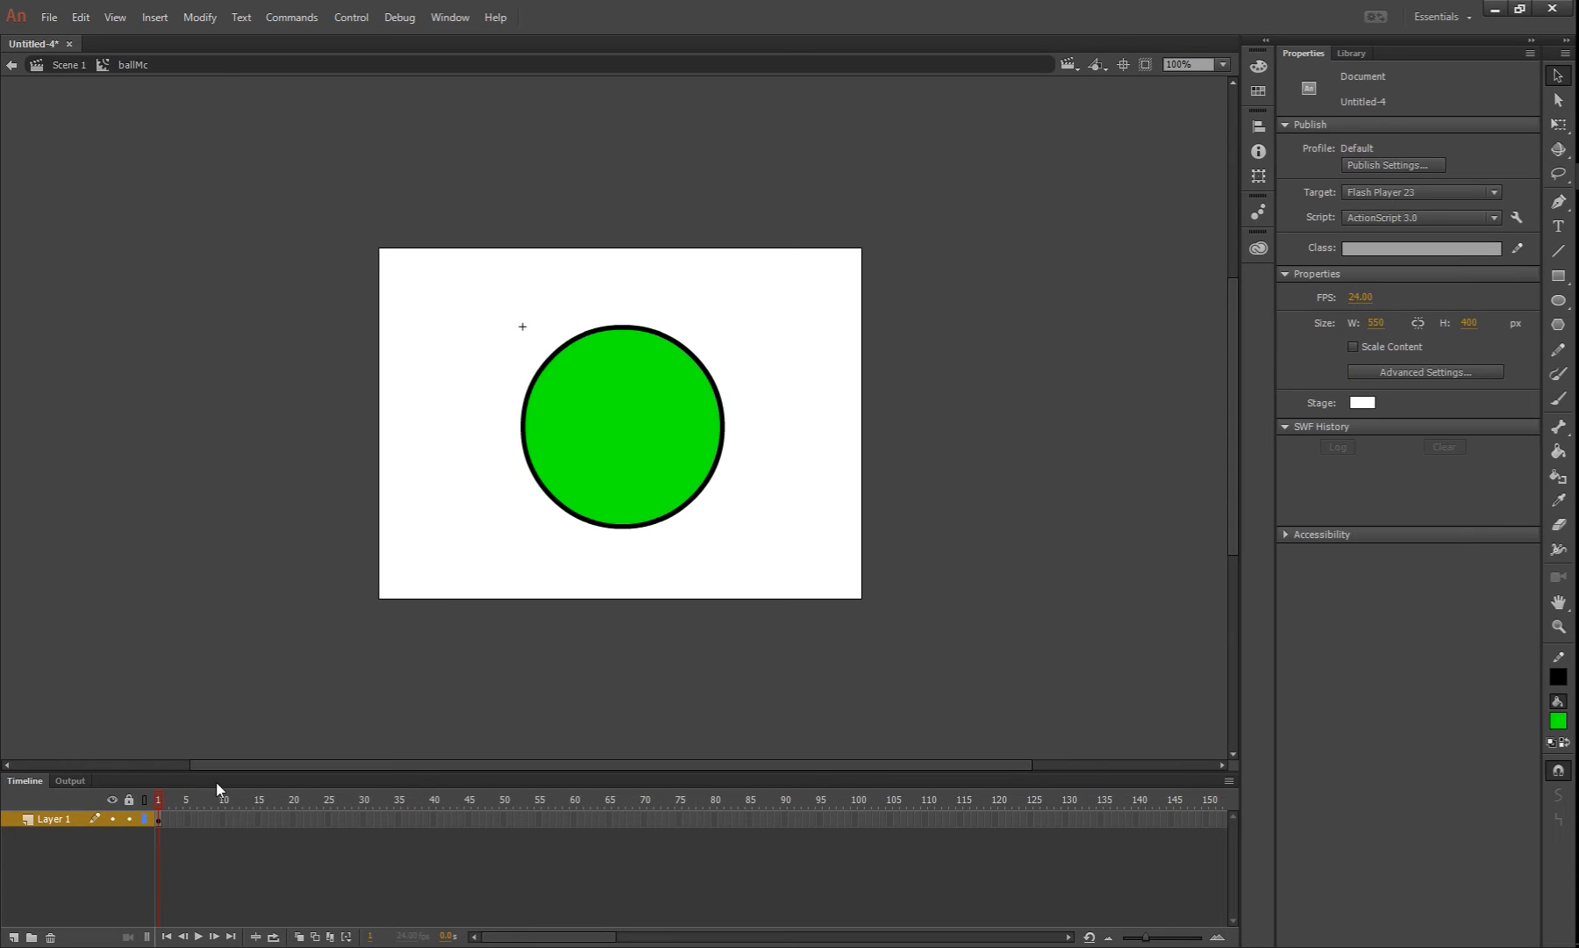
left_click(165, 824)
key("F6")
left_click(701, 497)
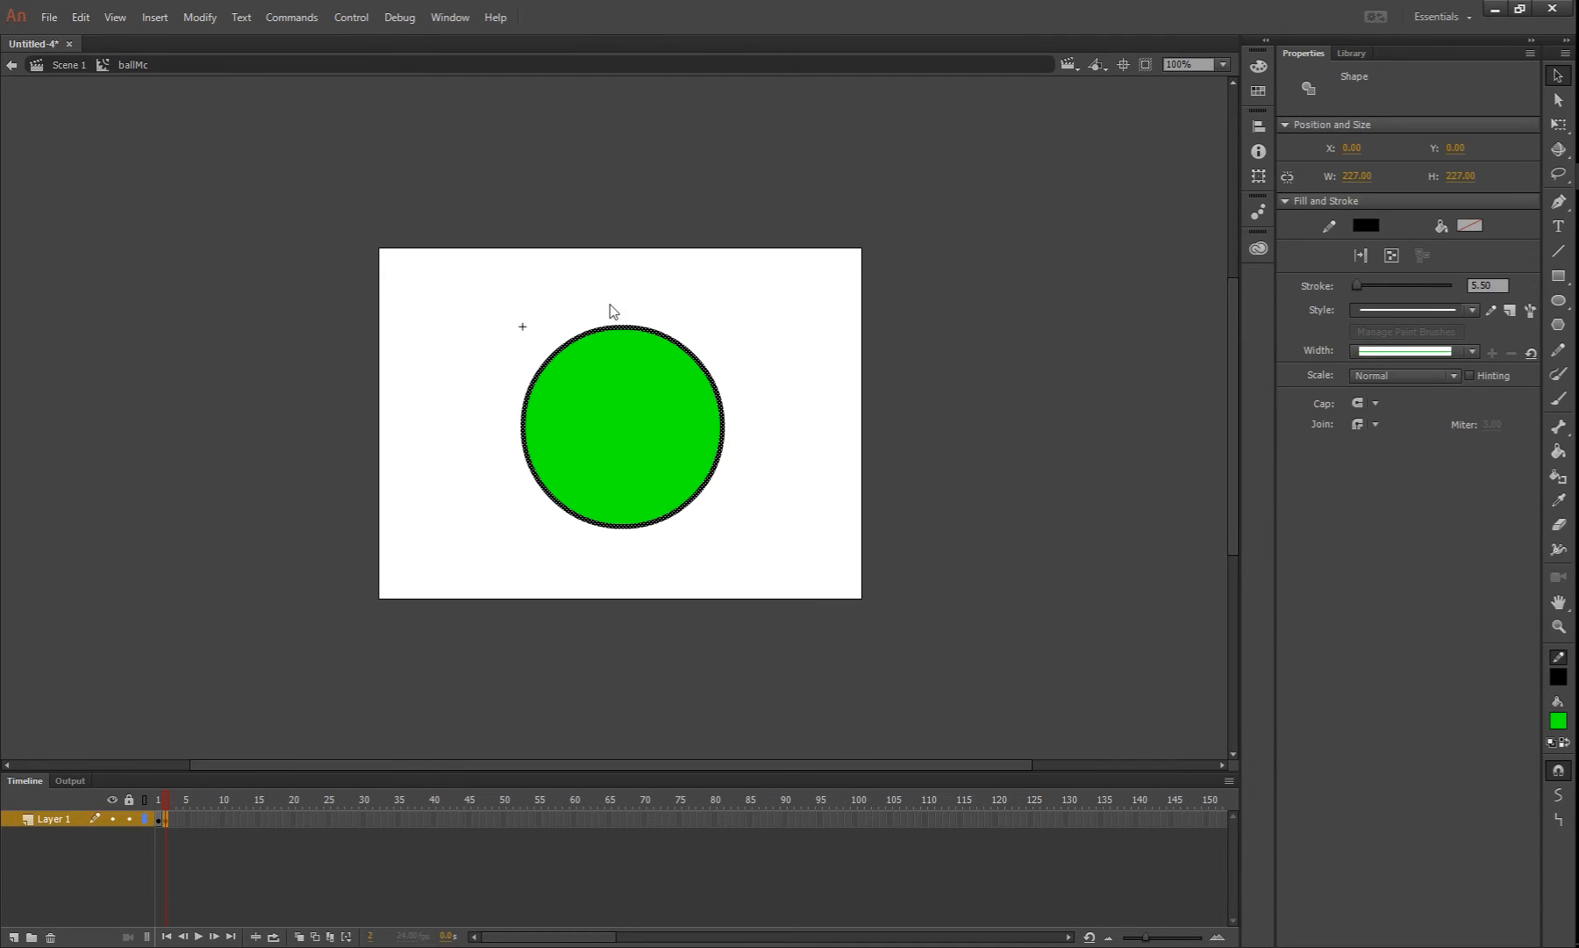
left_click(1496, 286)
left_click(1163, 479)
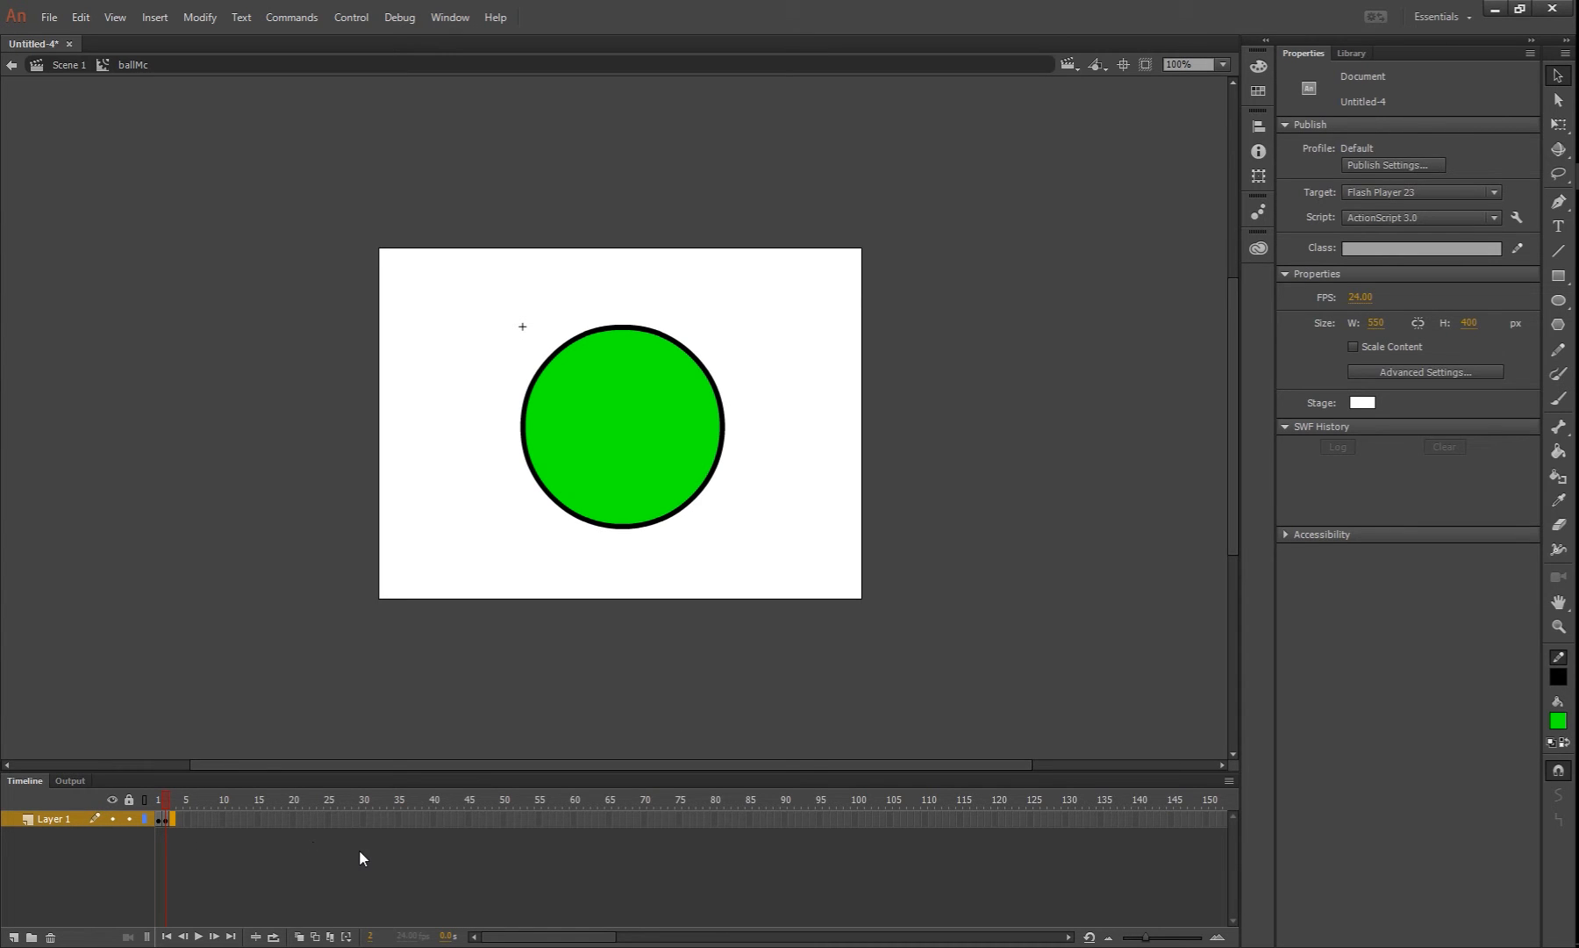
Insert a keyframe at frame 3 and set the circle's outline stroke to 6
key("F6")
left_click(173, 797)
left_click(705, 484)
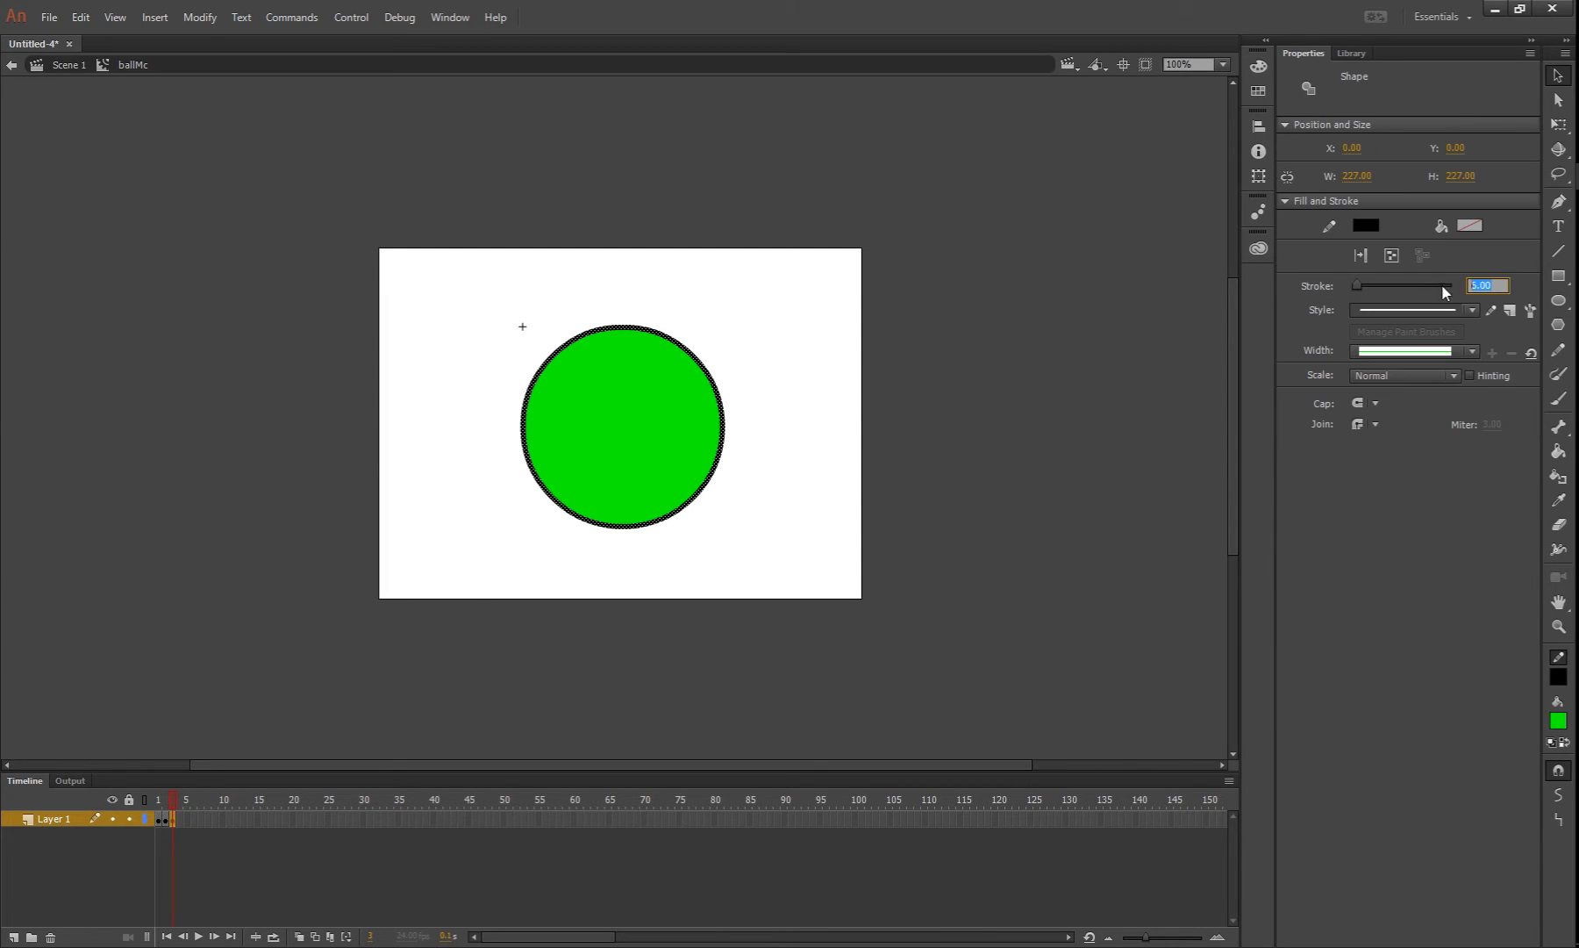
type("6.5")
left_click(1077, 483)
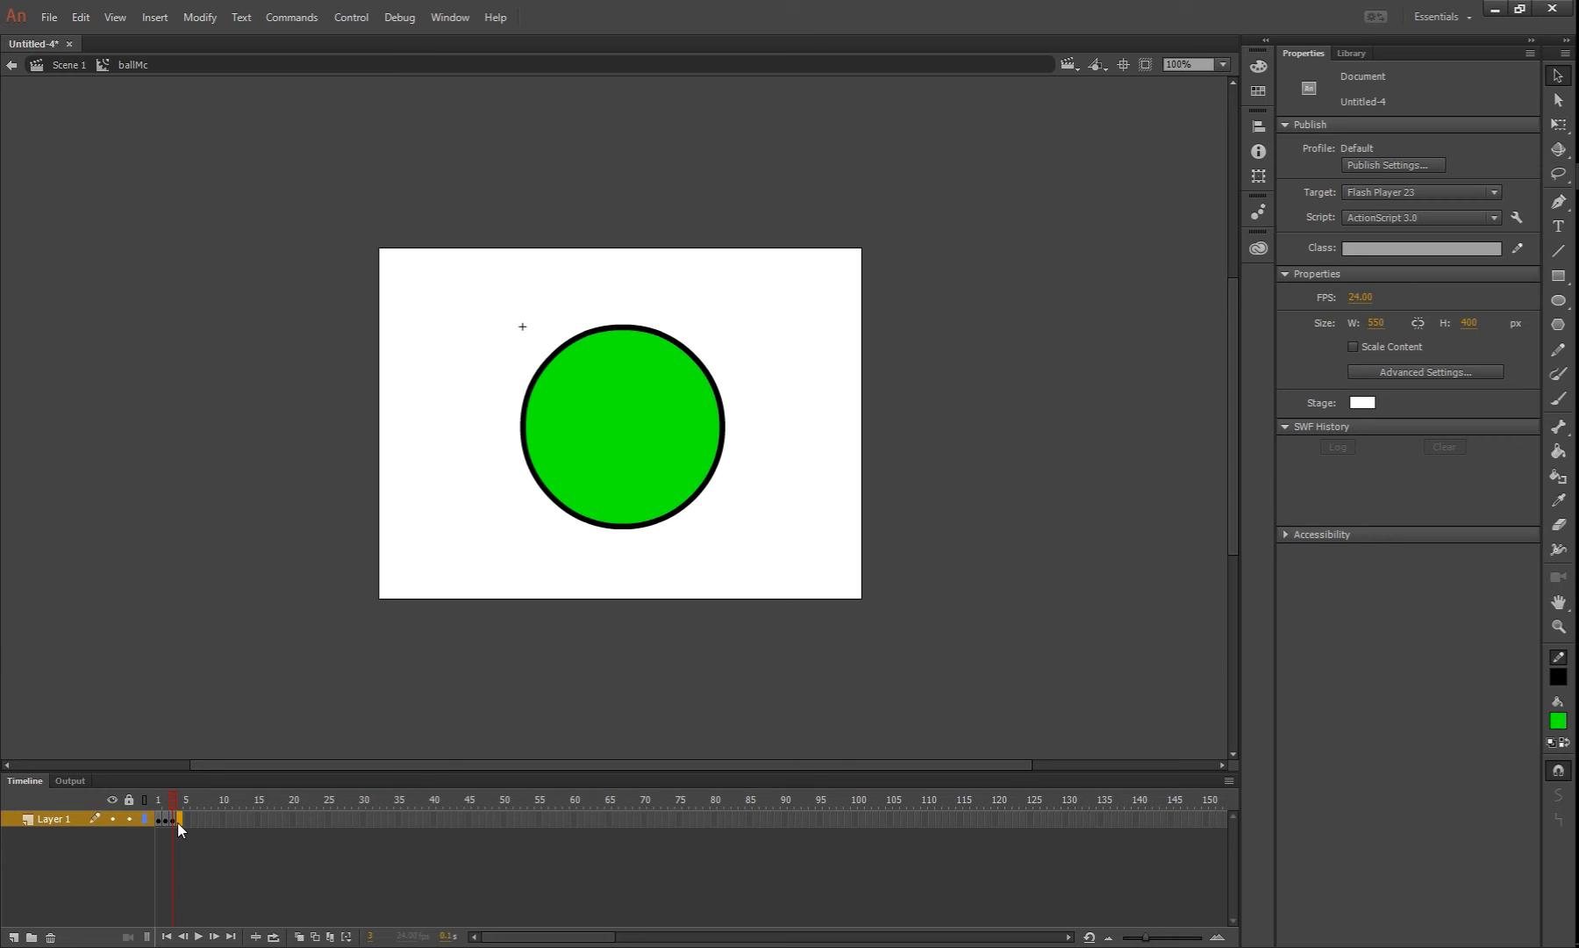
Insert a keyframe at frame 4 and set the circle's outline stroke to 7
key("F6")
left_click(552, 497)
left_click(1489, 287)
type("7")
Insert keyframes at frames 5 and 6, and set the outline stroke in frame 6 to 8
left_click(187, 820)
key("F6")
left_click(552, 497)
left_click(193, 818)
key("F6")
left_click(722, 432)
left_click_drag(1502, 287, 1393, 288)
type("8")
Insert a keyframe at frame 7 and set the circle's outline stroke to 9
left_click(201, 819)
key("F6")
left_click(722, 432)
left_click_drag(1502, 287, 1393, 290)
type("9")
Insert a keyframe at frame 8 and set the circle's outline stroke to 10
left_click(208, 820)
key("F6")
left_click(721, 456)
left_click_drag(1502, 287, 1343, 297)
type("10")
left_click(952, 503)
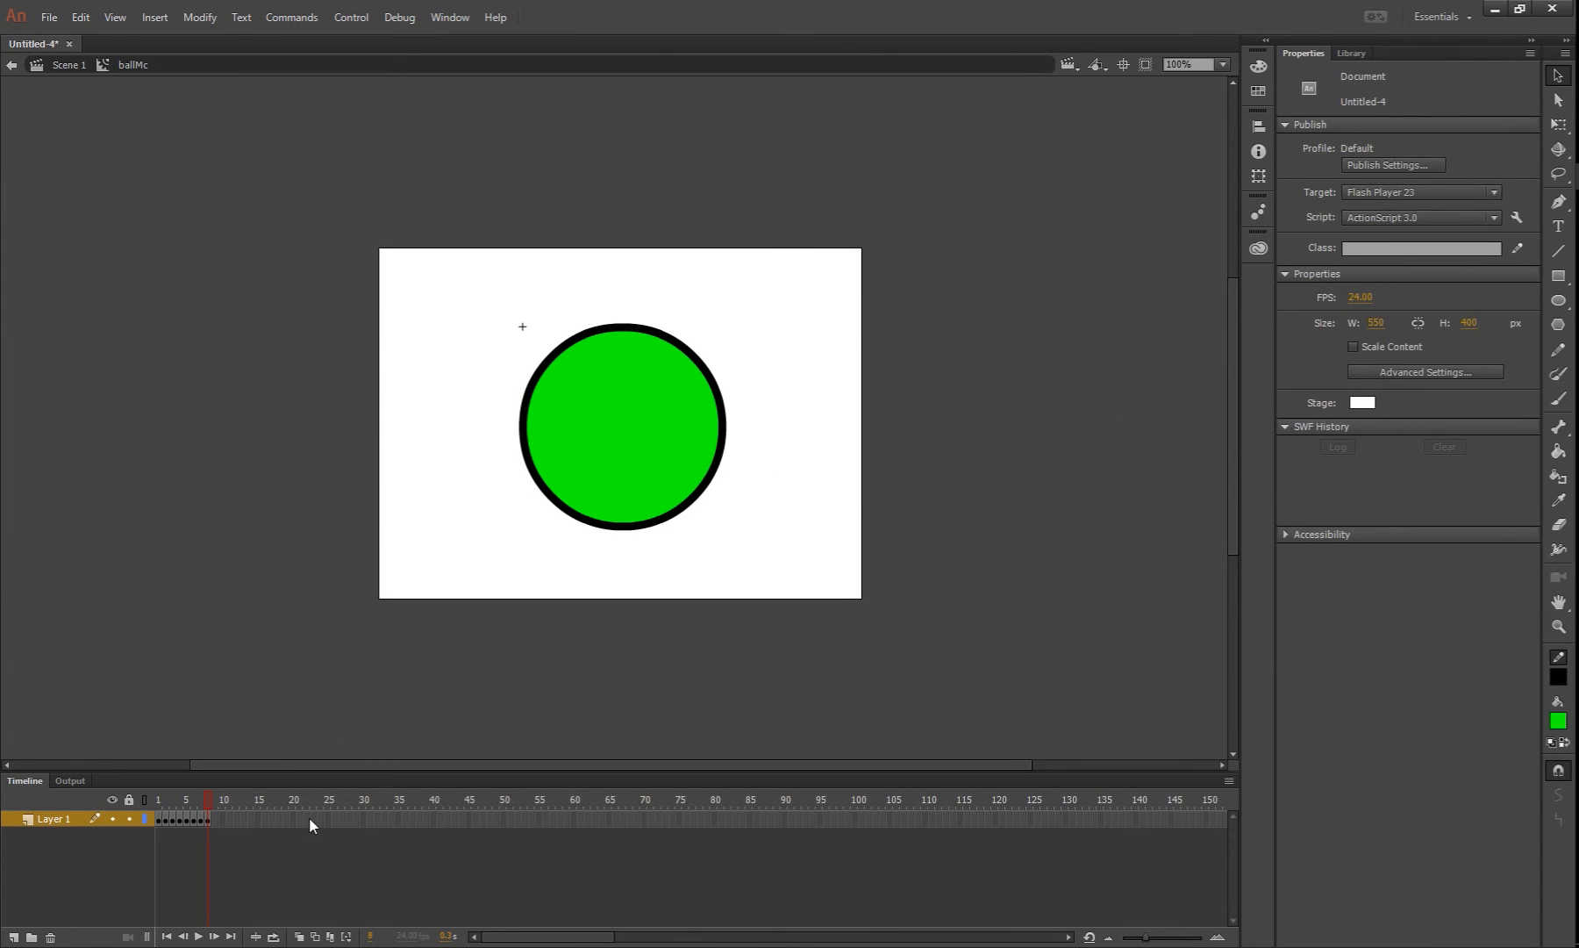
Scrub the ballMc timeline between frames 1 and 8 to examine how the outline thickness changes
left_click_drag(209, 796, 153, 808)
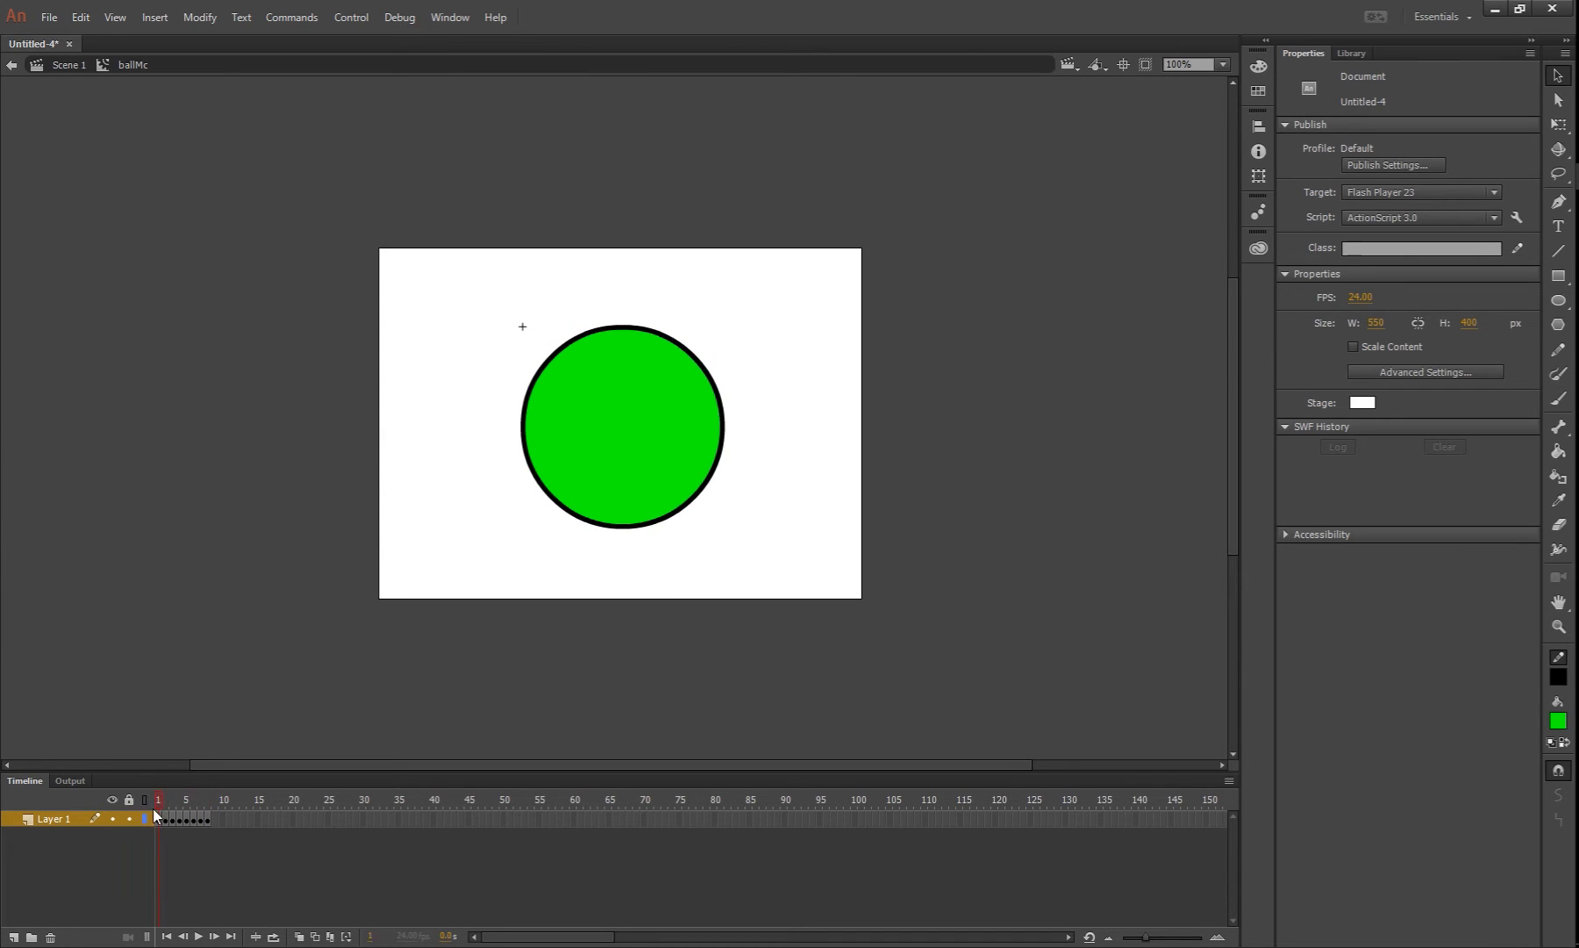
left_click(210, 819)
left_click_drag(139, 838, 249, 834)
left_click_drag(149, 836, 246, 833)
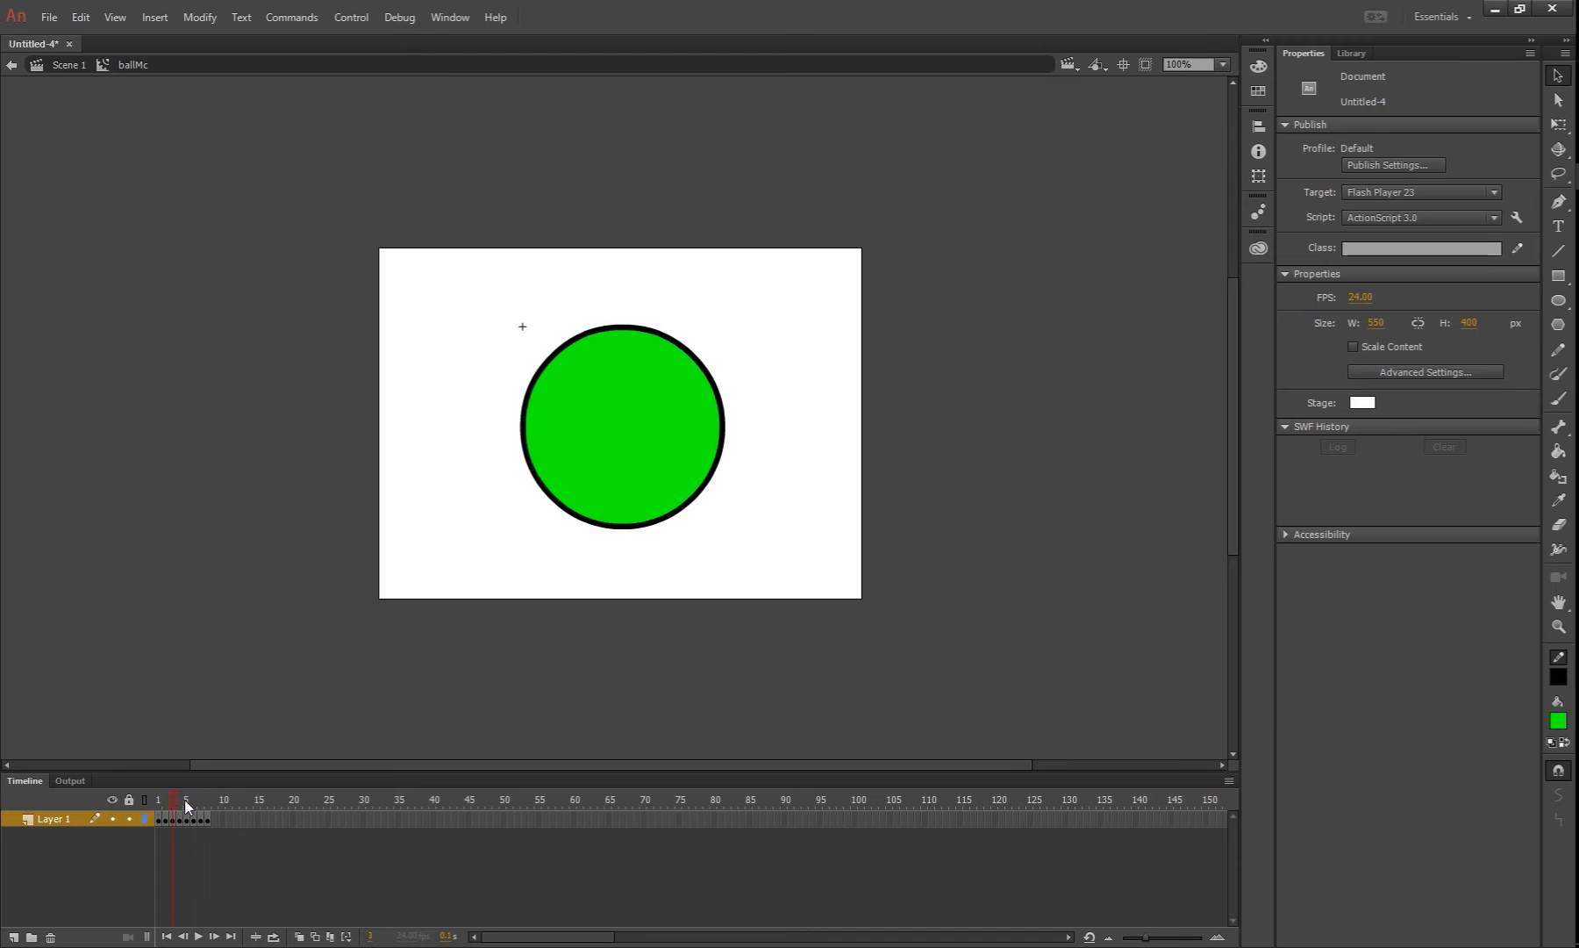
left_click_drag(255, 802, 219, 801)
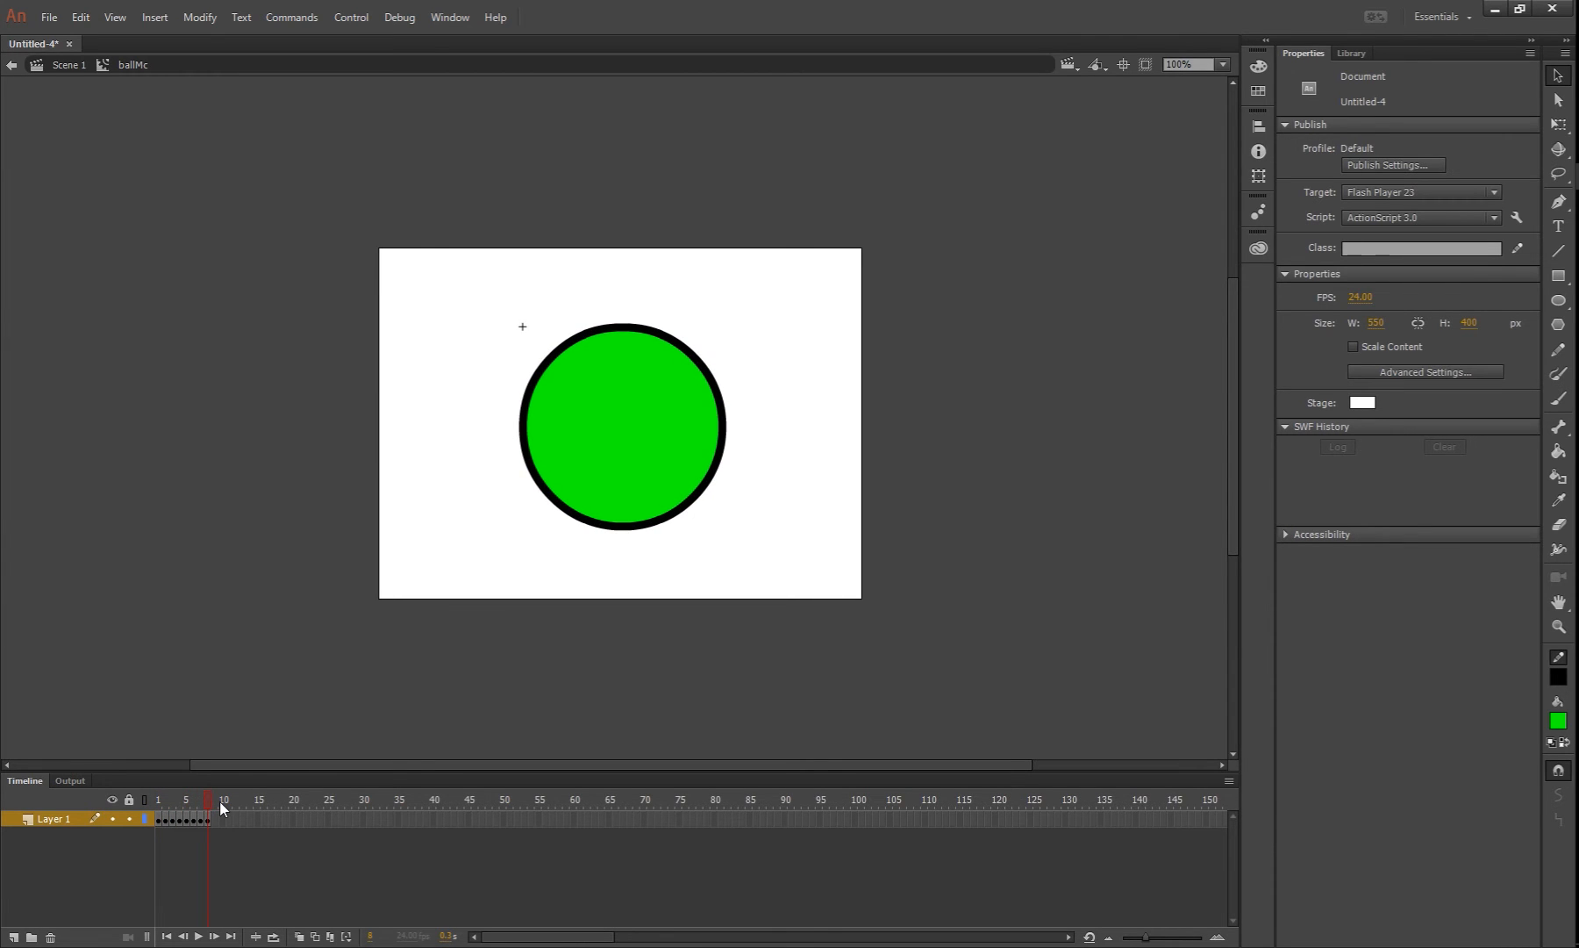
left_click_drag(217, 801, 152, 820)
Copy frames 1 to 8 of Layer 1 in the ballMc timeline
key("F6")
left_click(205, 842)
left_click(207, 819)
left_click_drag(209, 821, 159, 828)
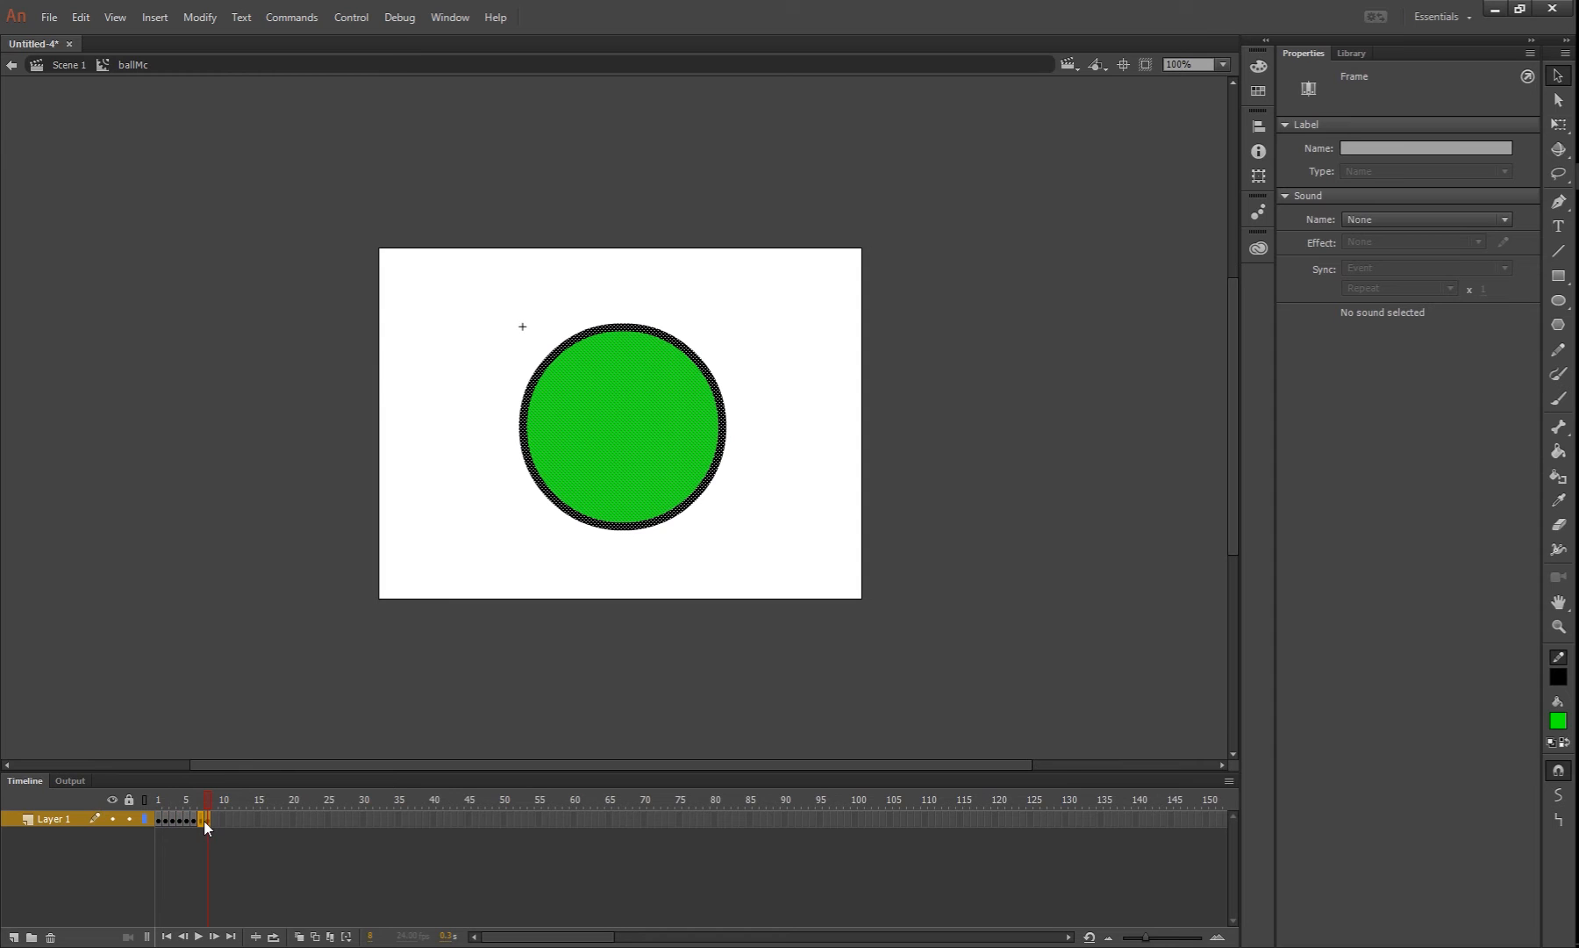
left_click(236, 847)
left_click_drag(209, 818, 157, 820)
right_click(172, 816)
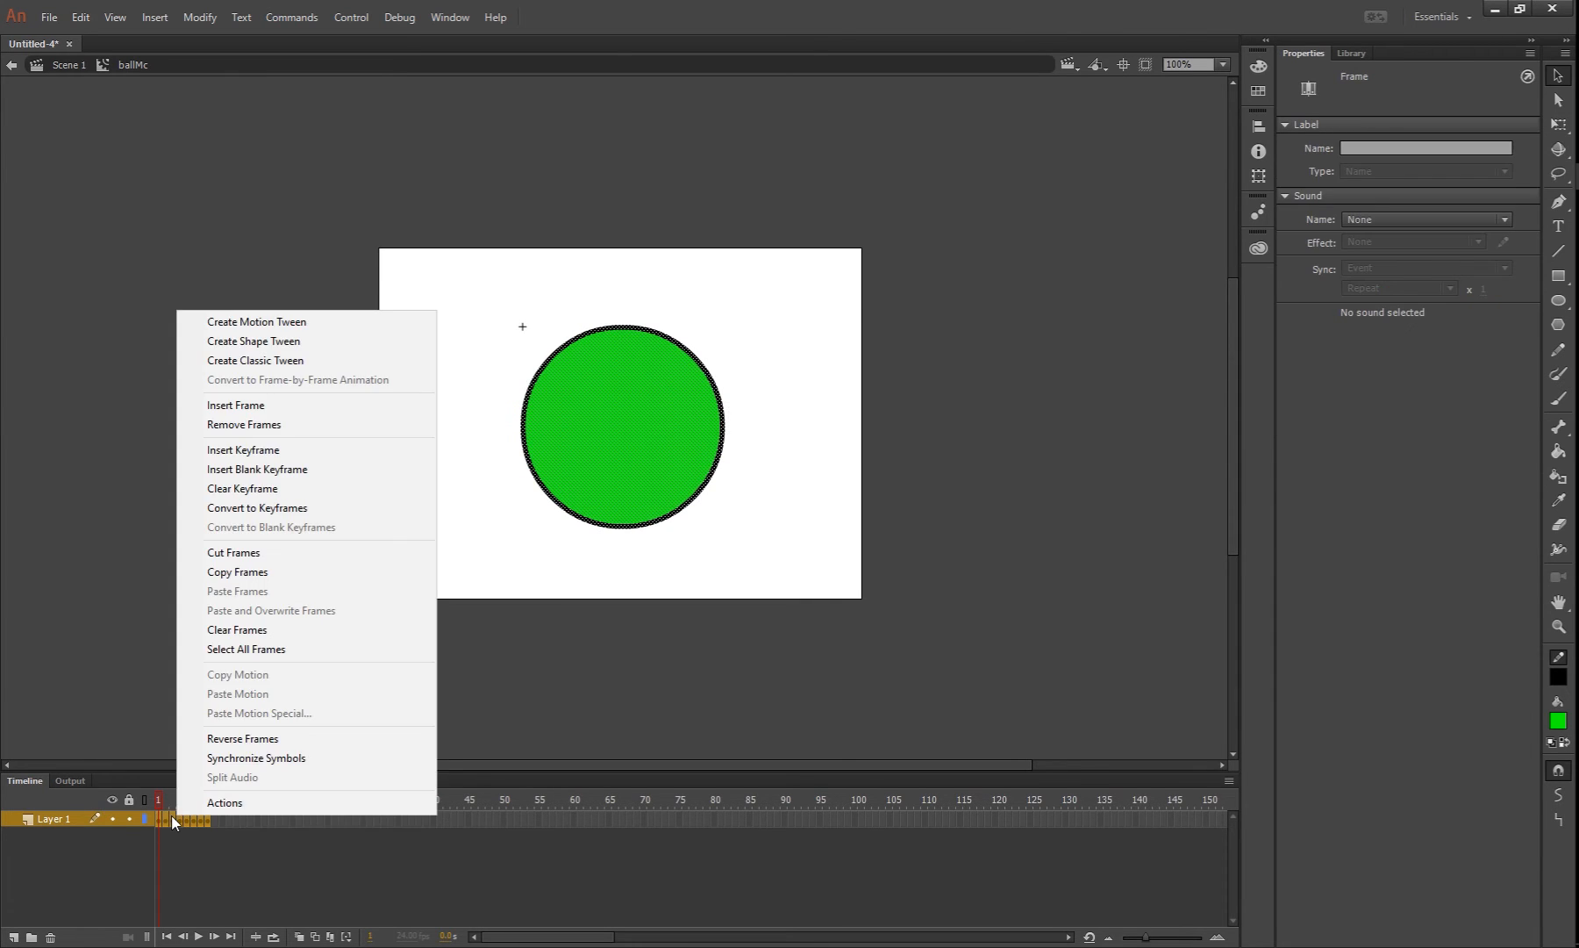
left_click(237, 572)
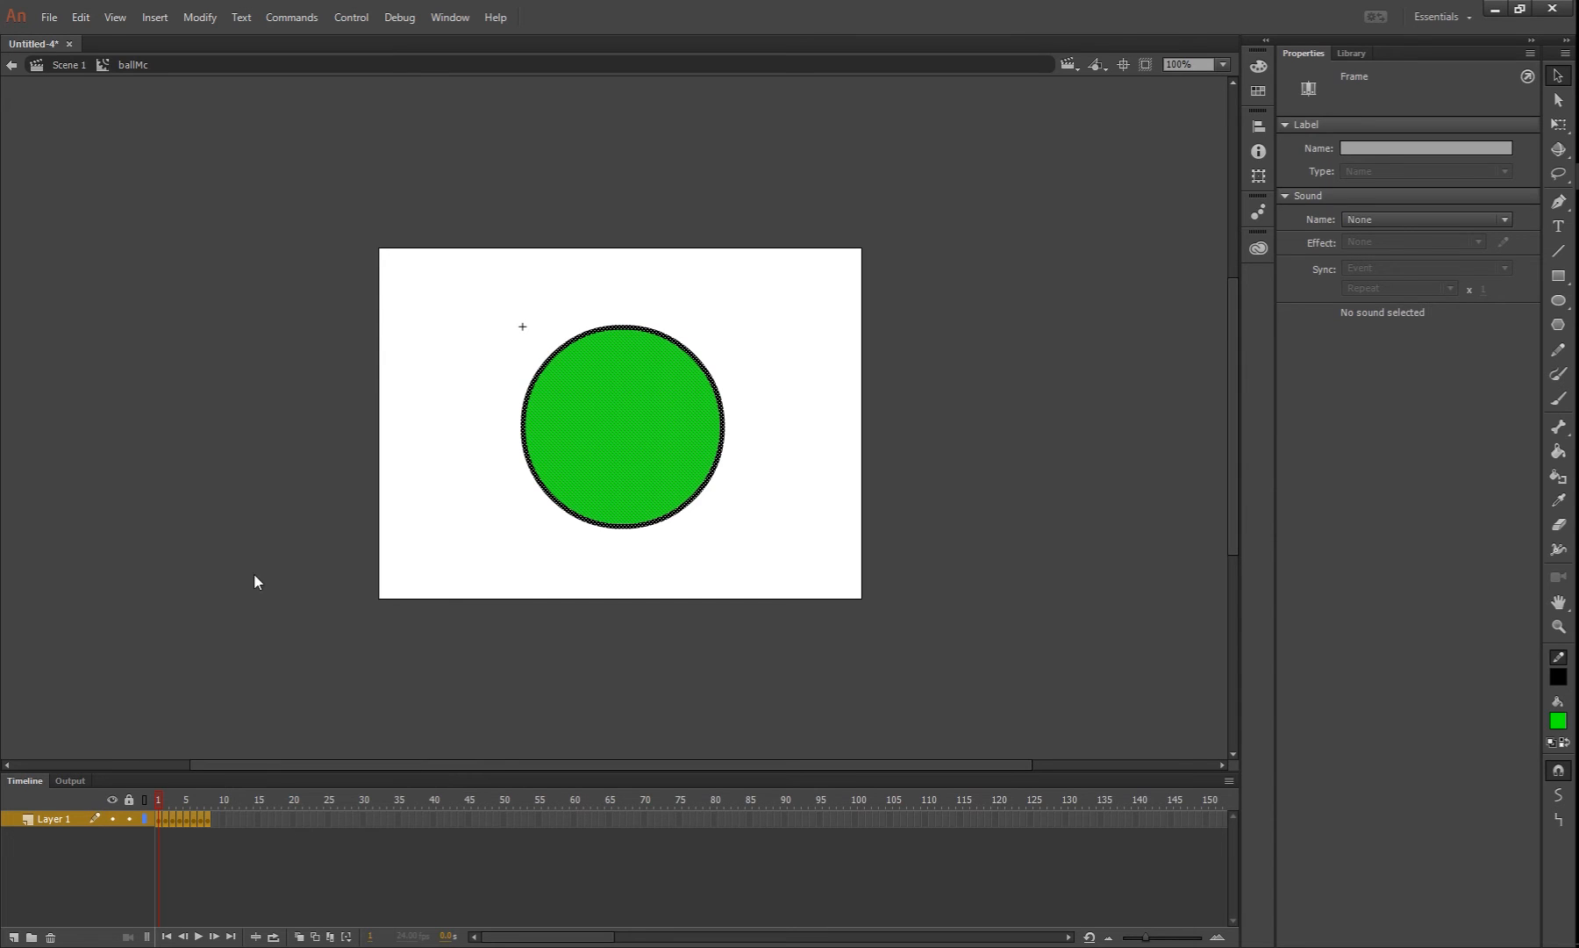
Paste the copied frames at frame 9, directly after the existing keyframes
left_click(216, 820)
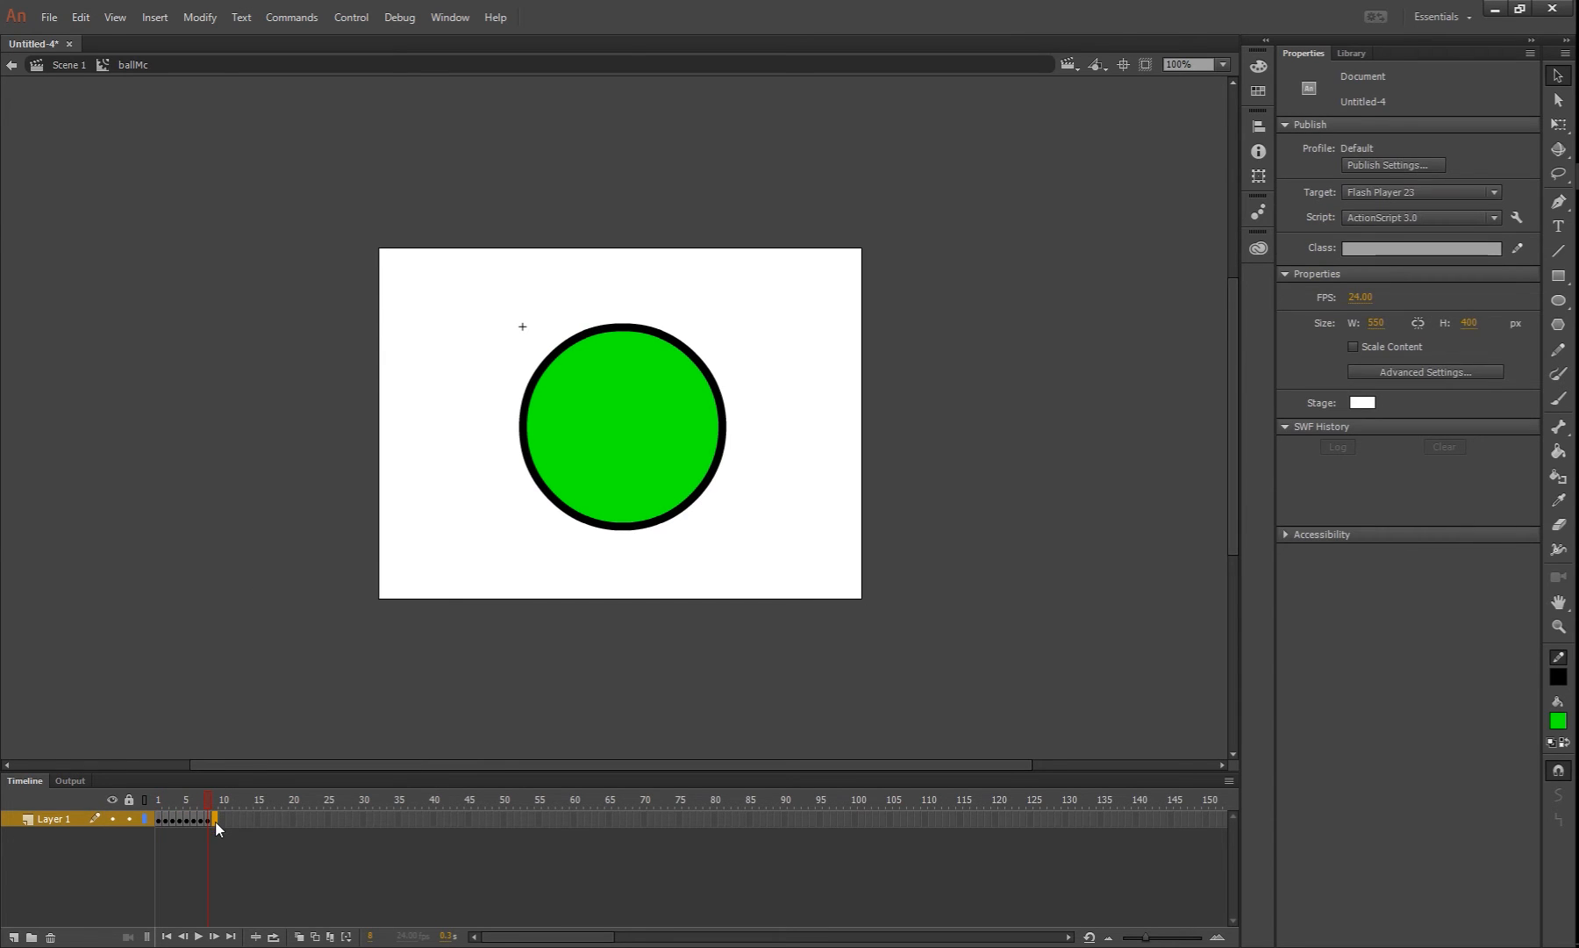
right_click(215, 822)
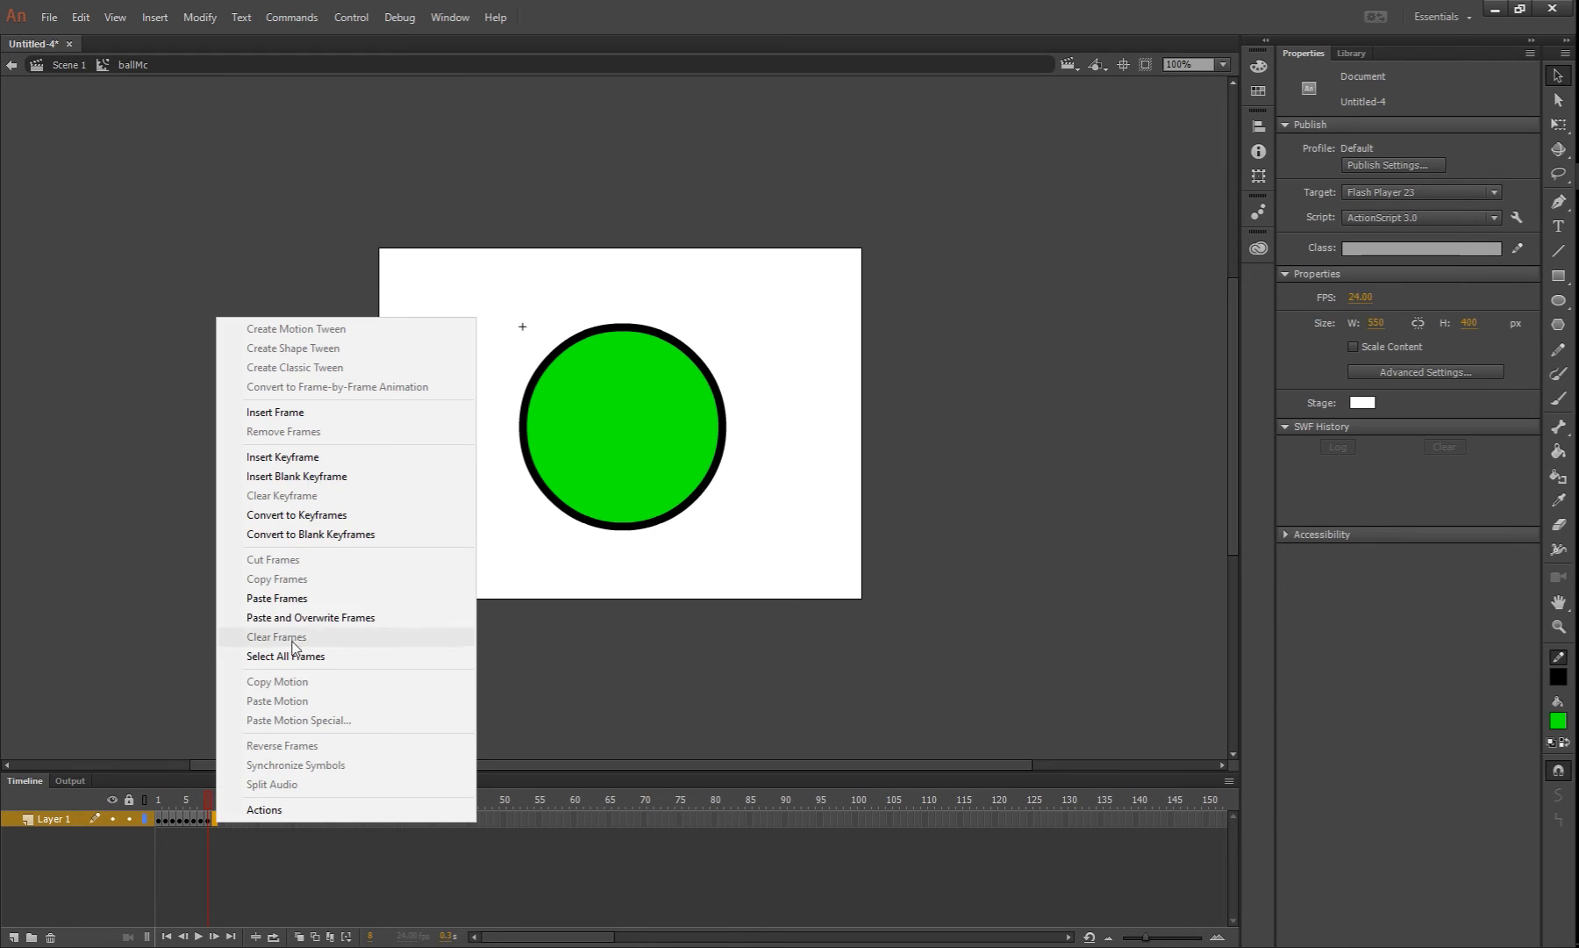
left_click(340, 600)
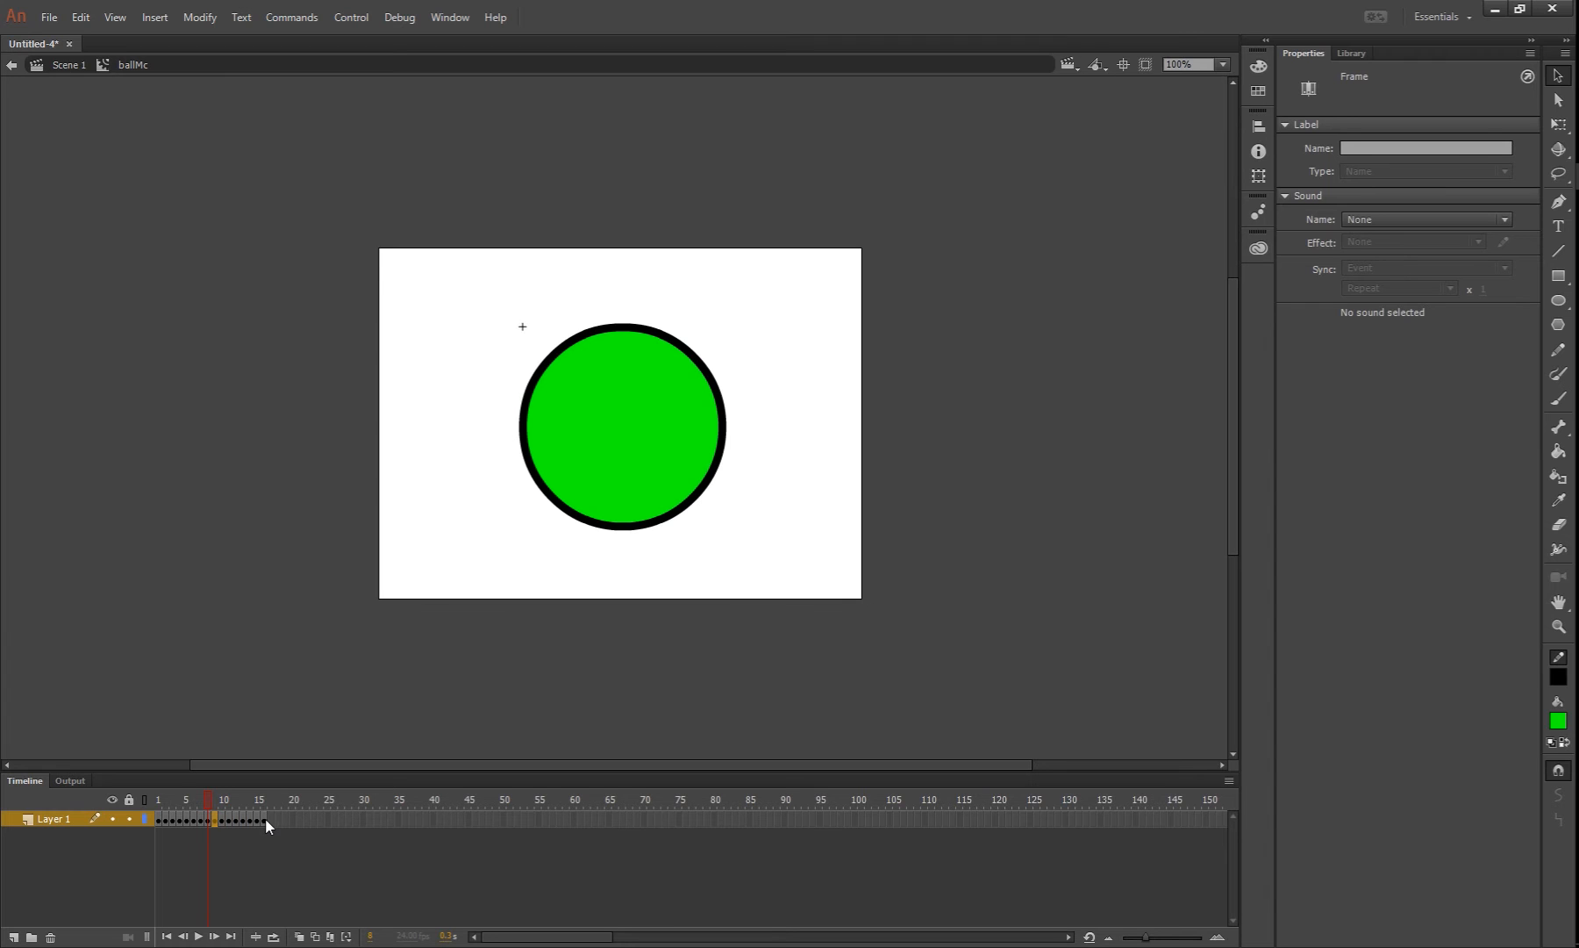
Reverse the order of the pasted frames 9 to 16
left_click_drag(265, 821, 218, 829)
right_click(220, 828)
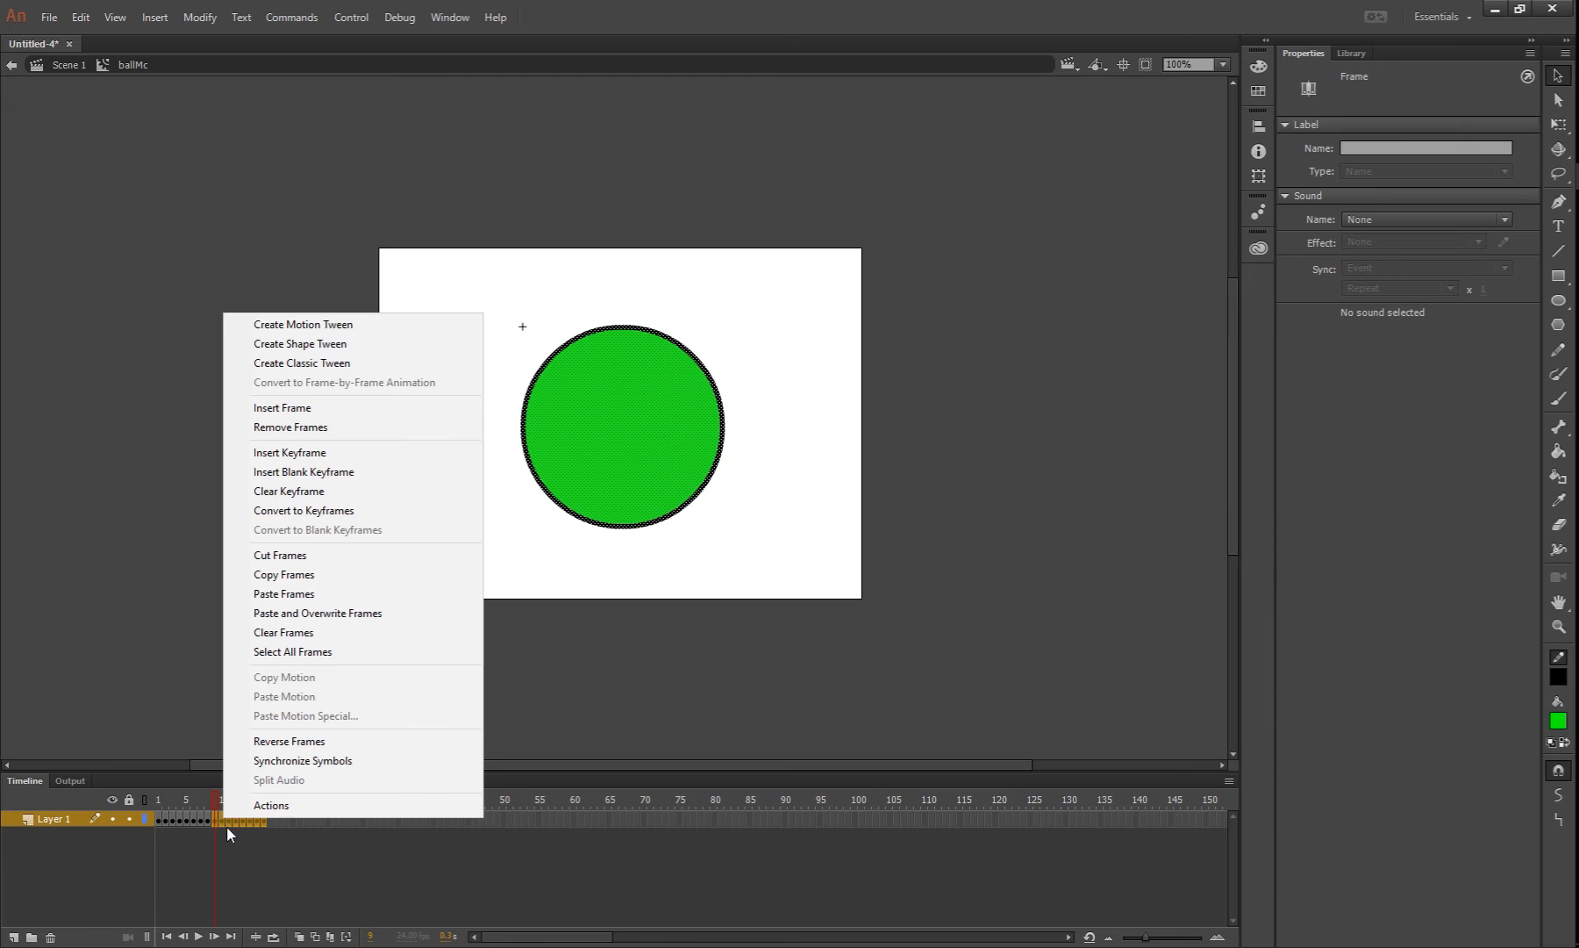
left_click(301, 741)
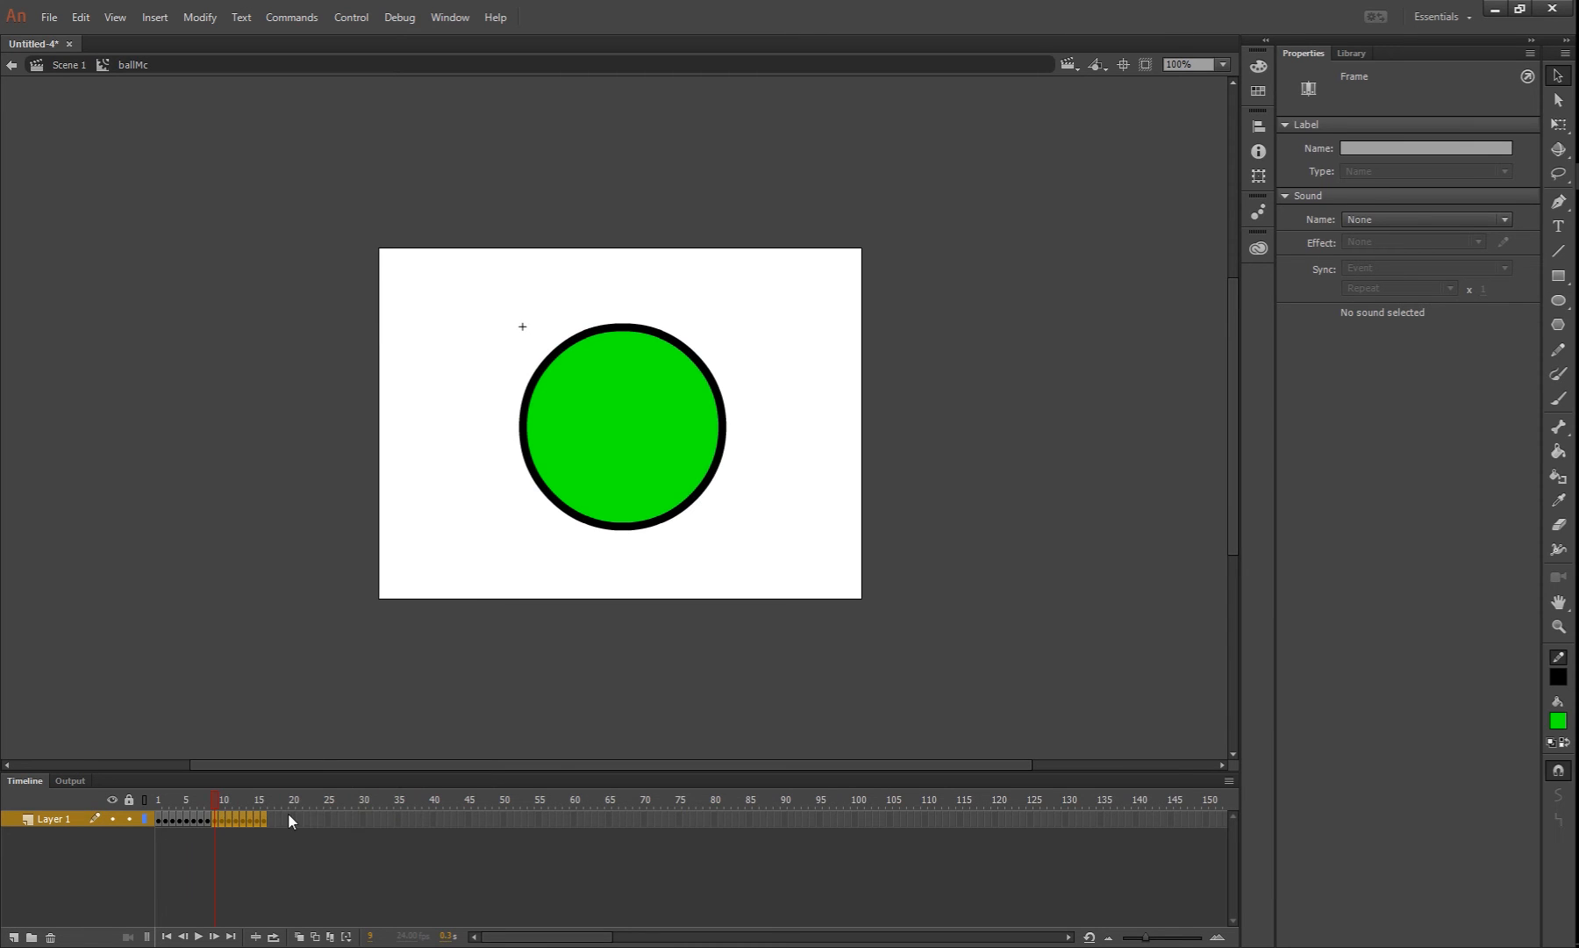
left_click(244, 843)
Scrub through the full ballMc animation to check it, and return to Scene 1
left_click(164, 799)
left_click_drag(161, 797, 267, 802)
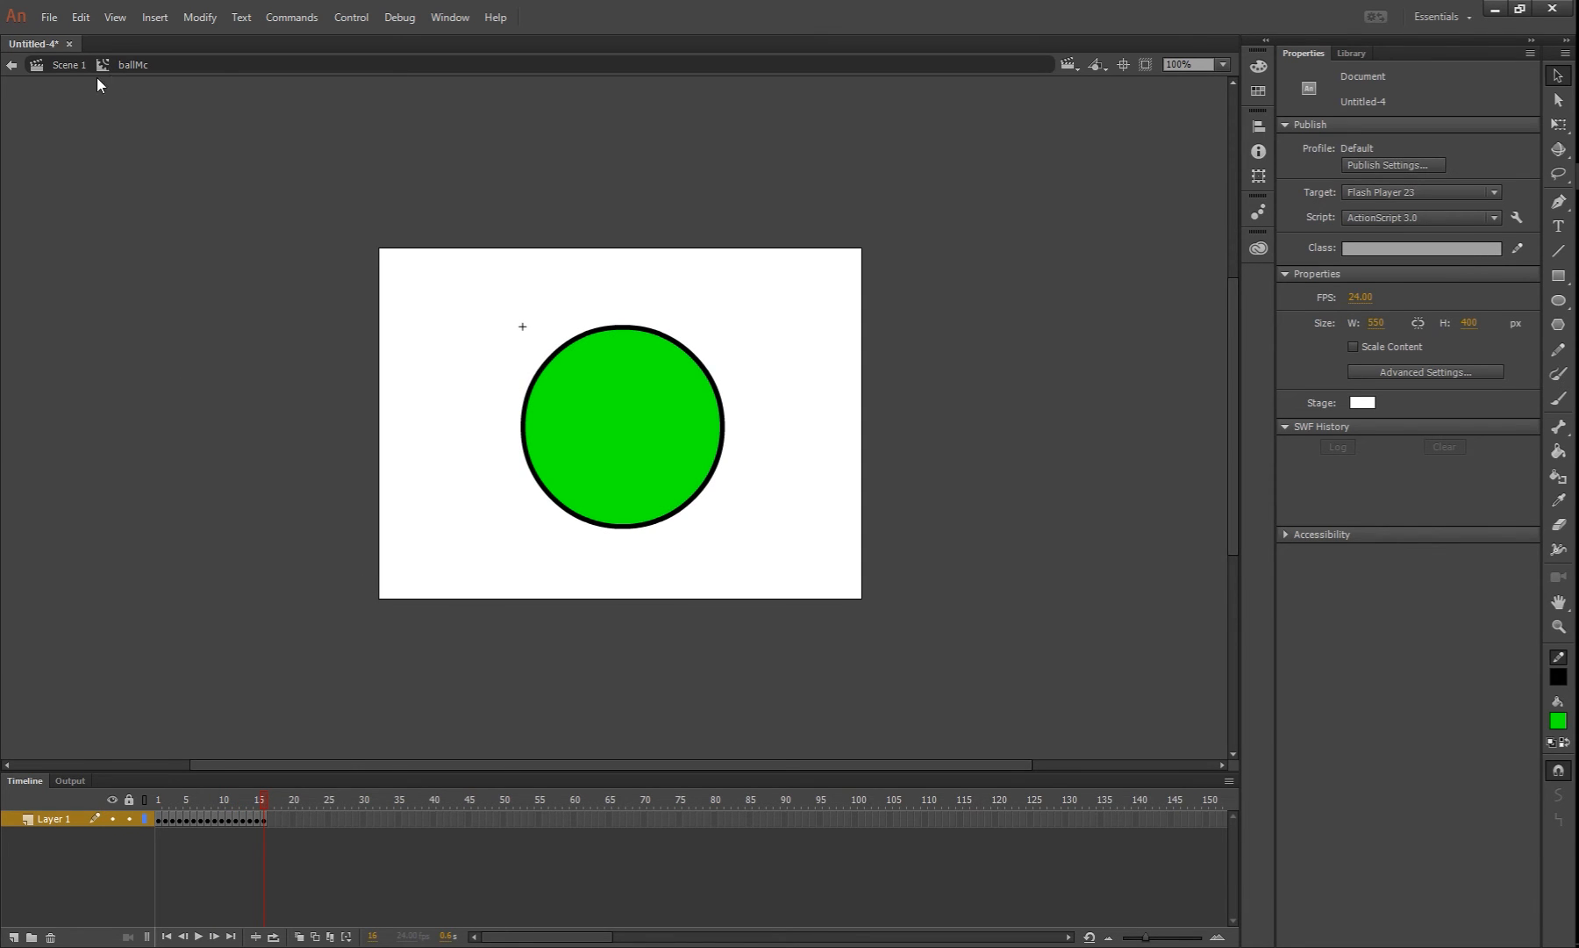
left_click(65, 65)
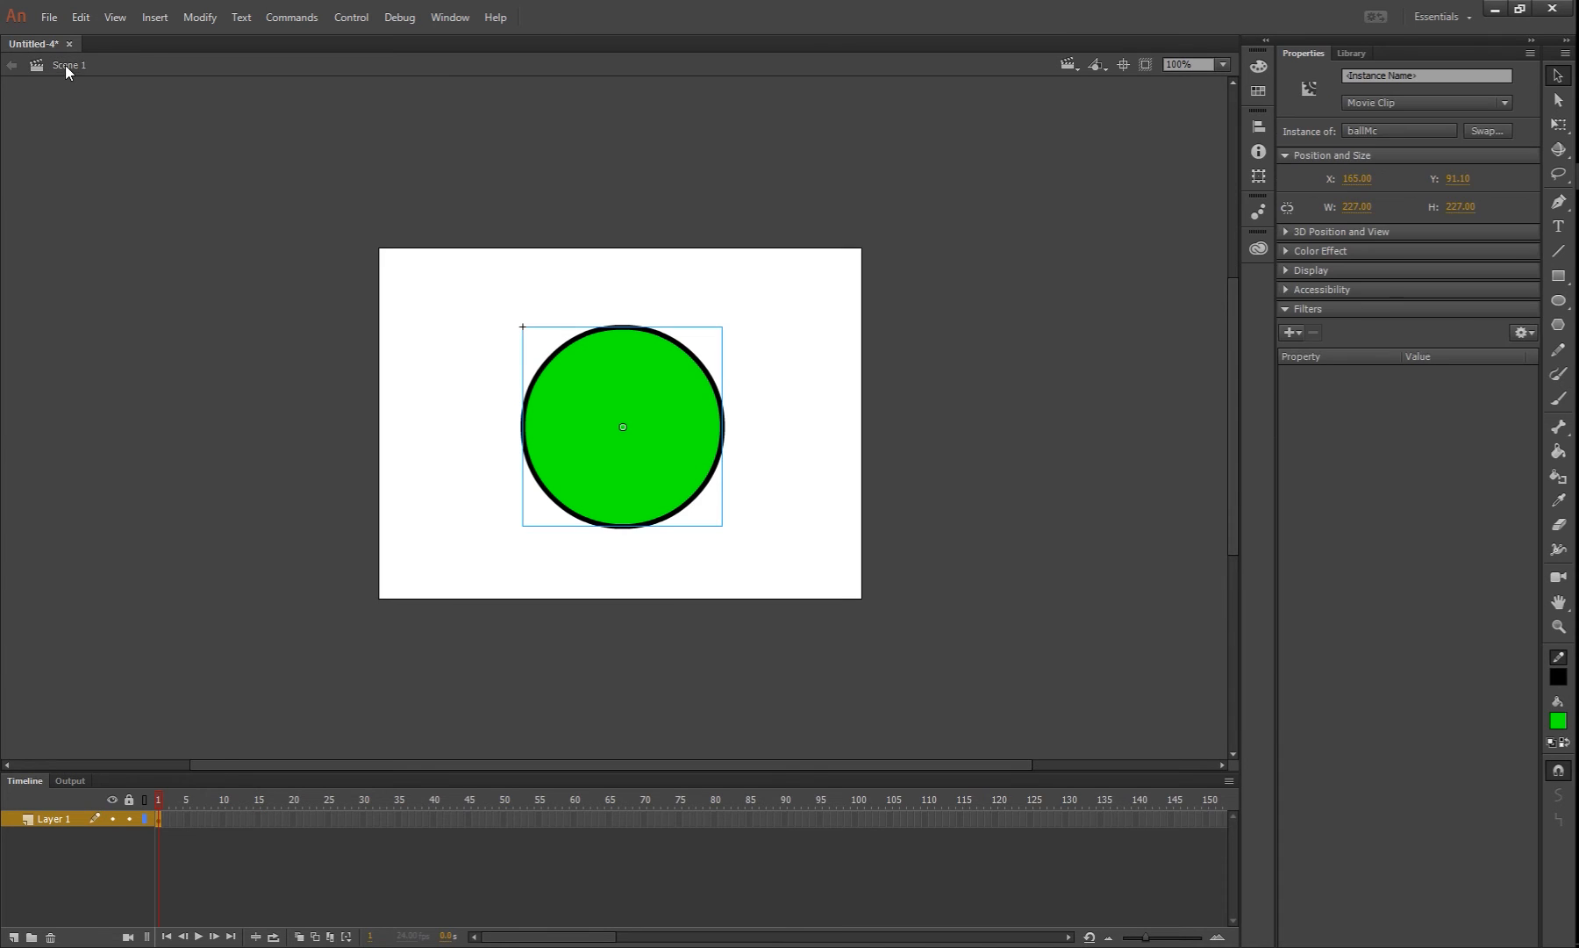
left_click(191, 317)
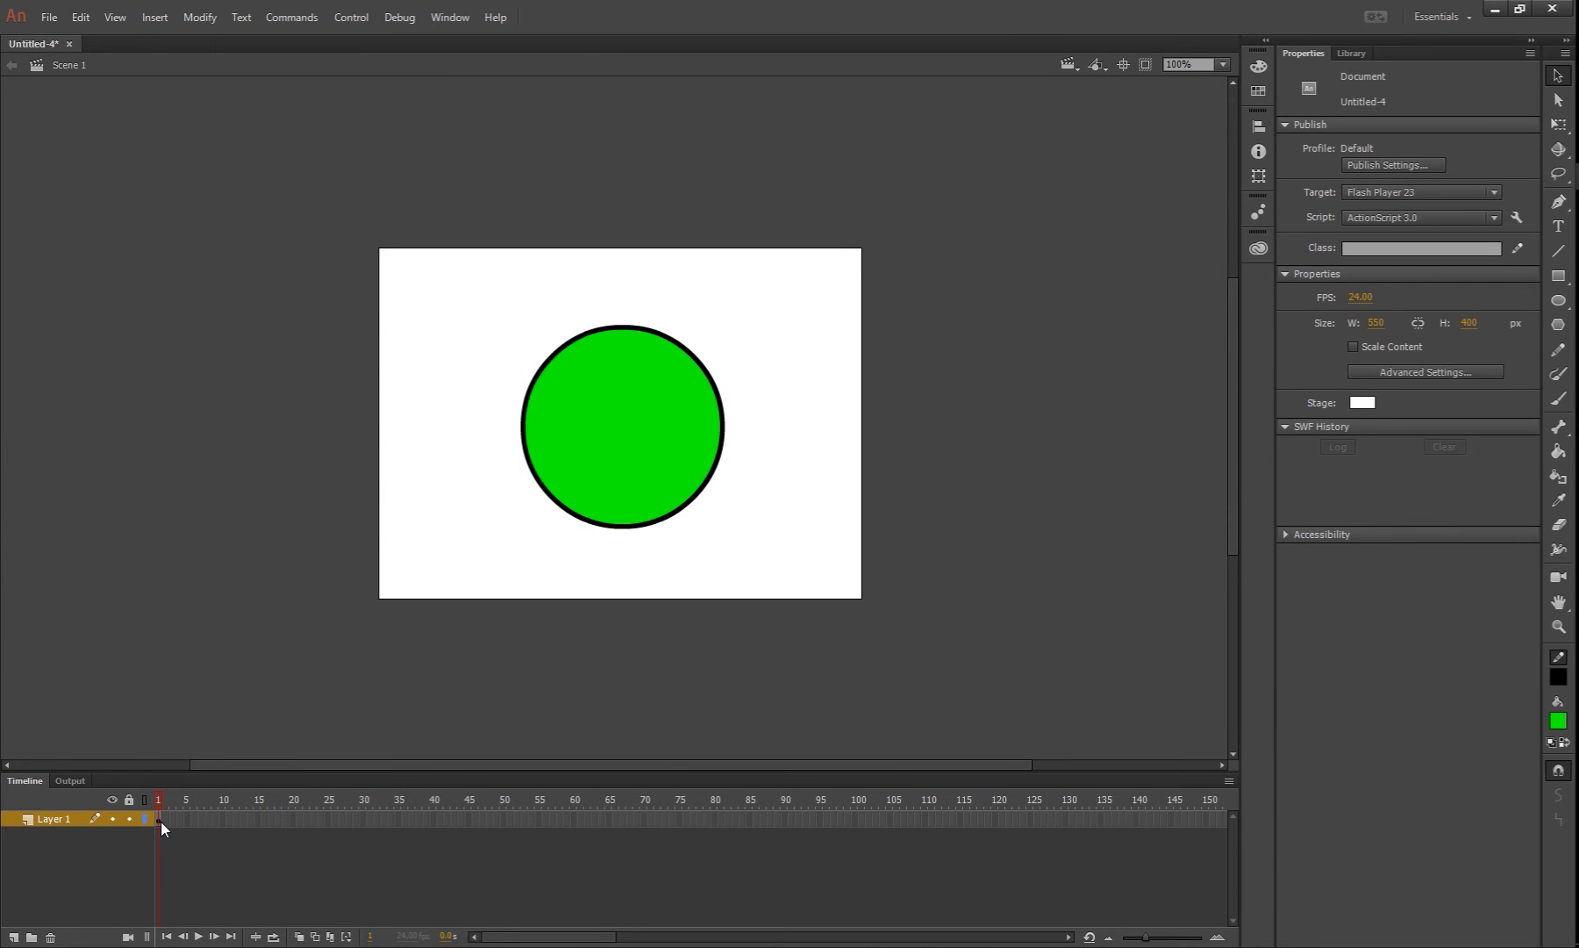
Reopen the ballMc symbol from the stage to review its frames, and go back to Scene 1
left_click(655, 455)
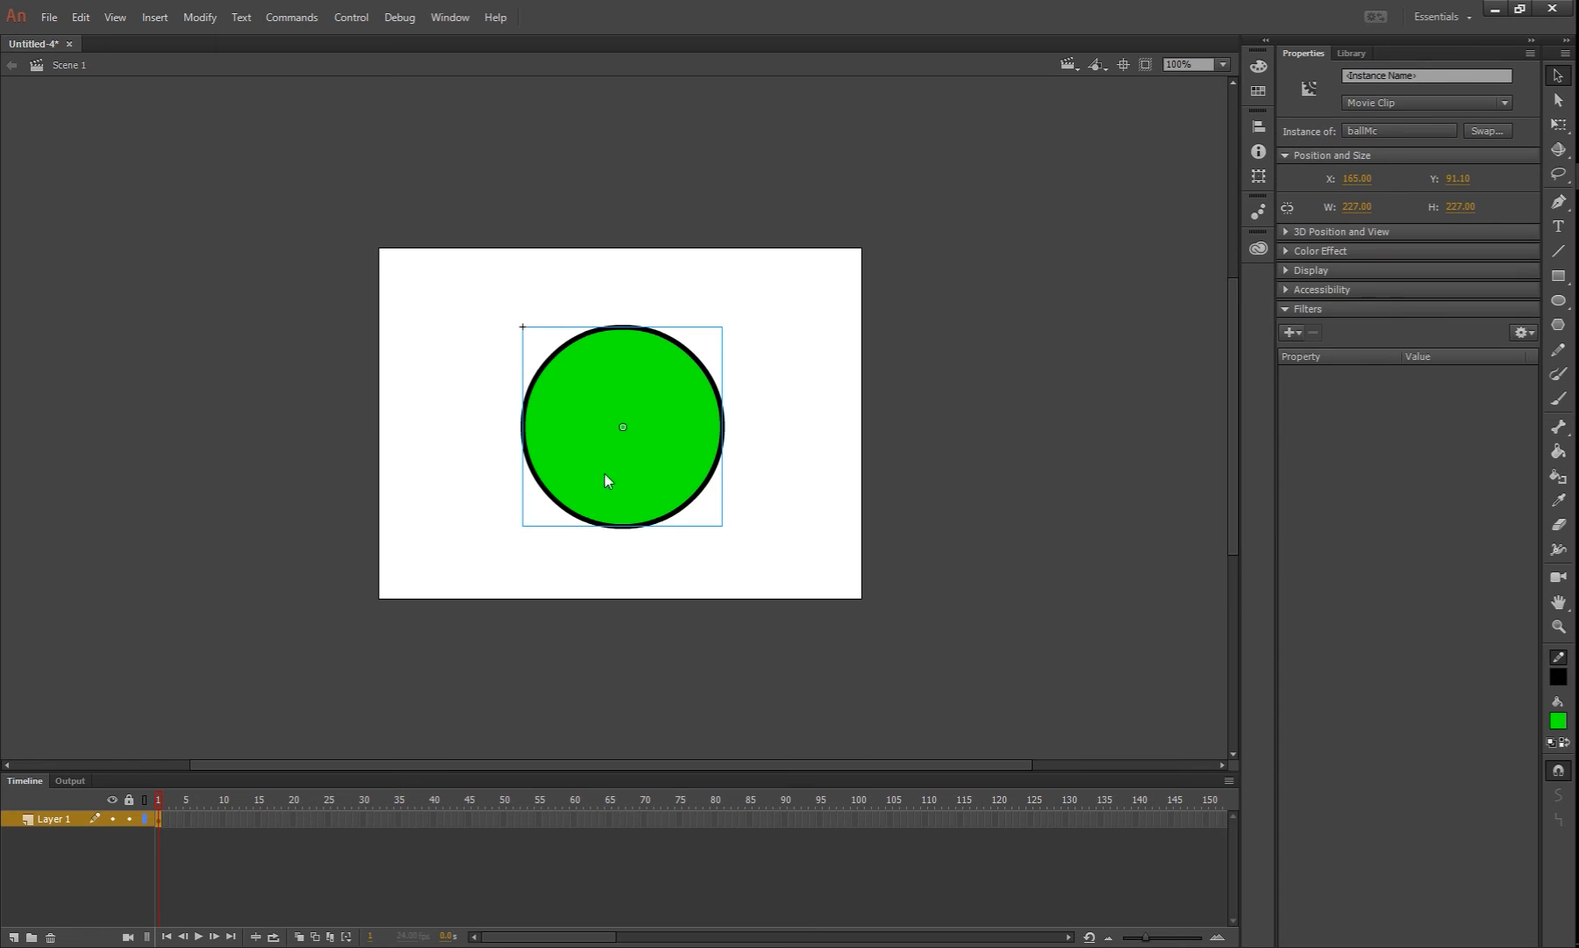
double_click(649, 471)
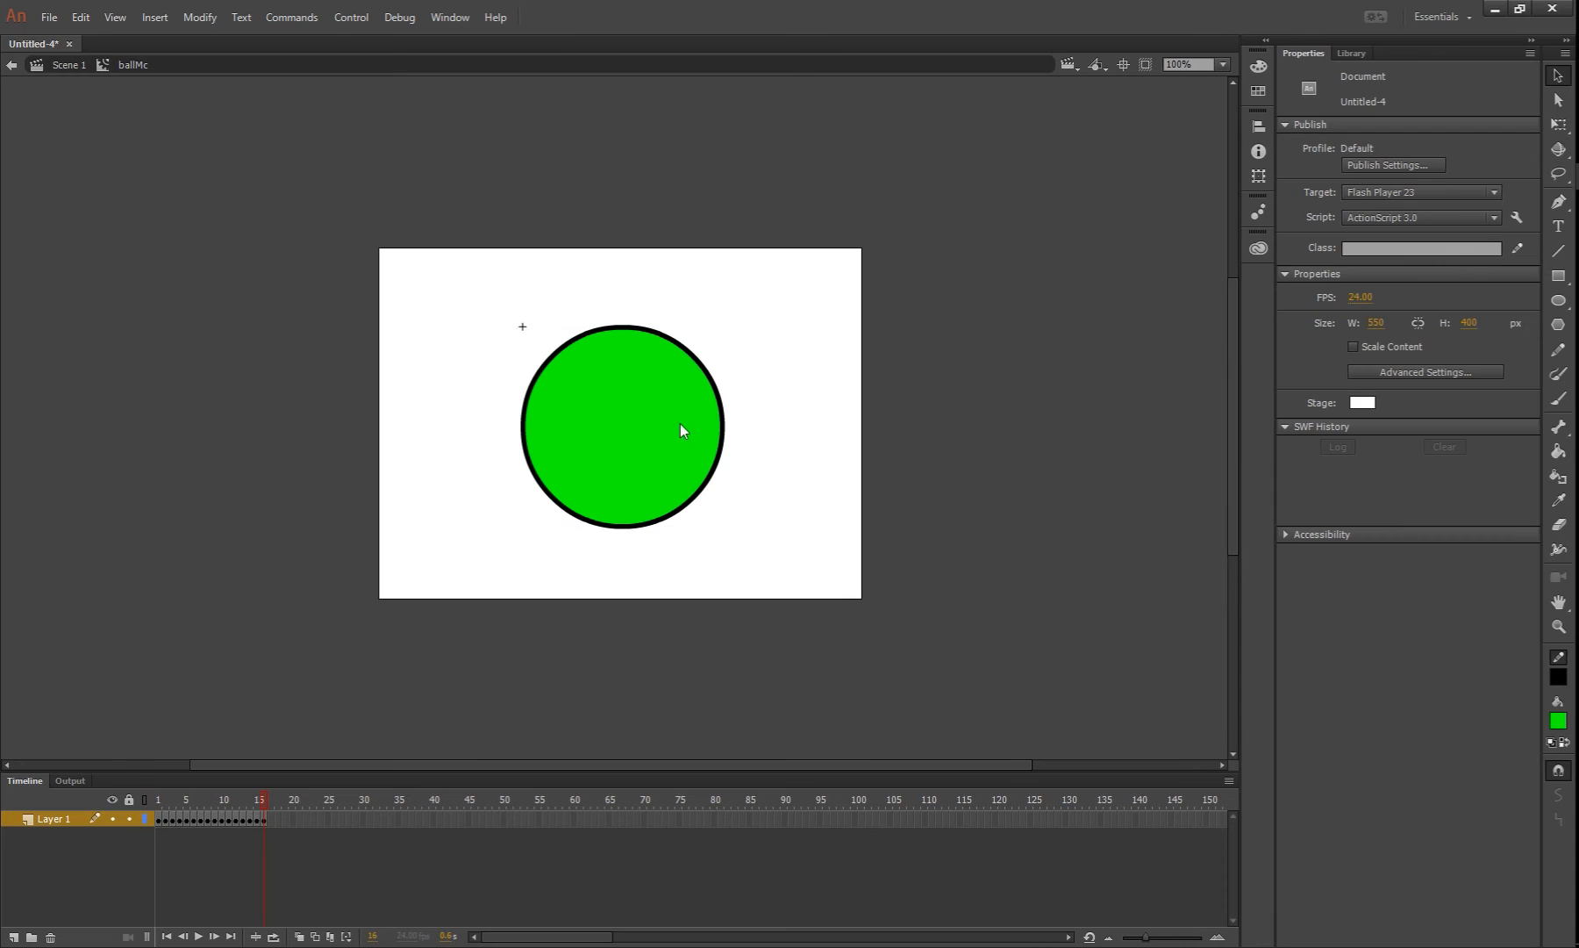
left_click(12, 65)
left_click(848, 443)
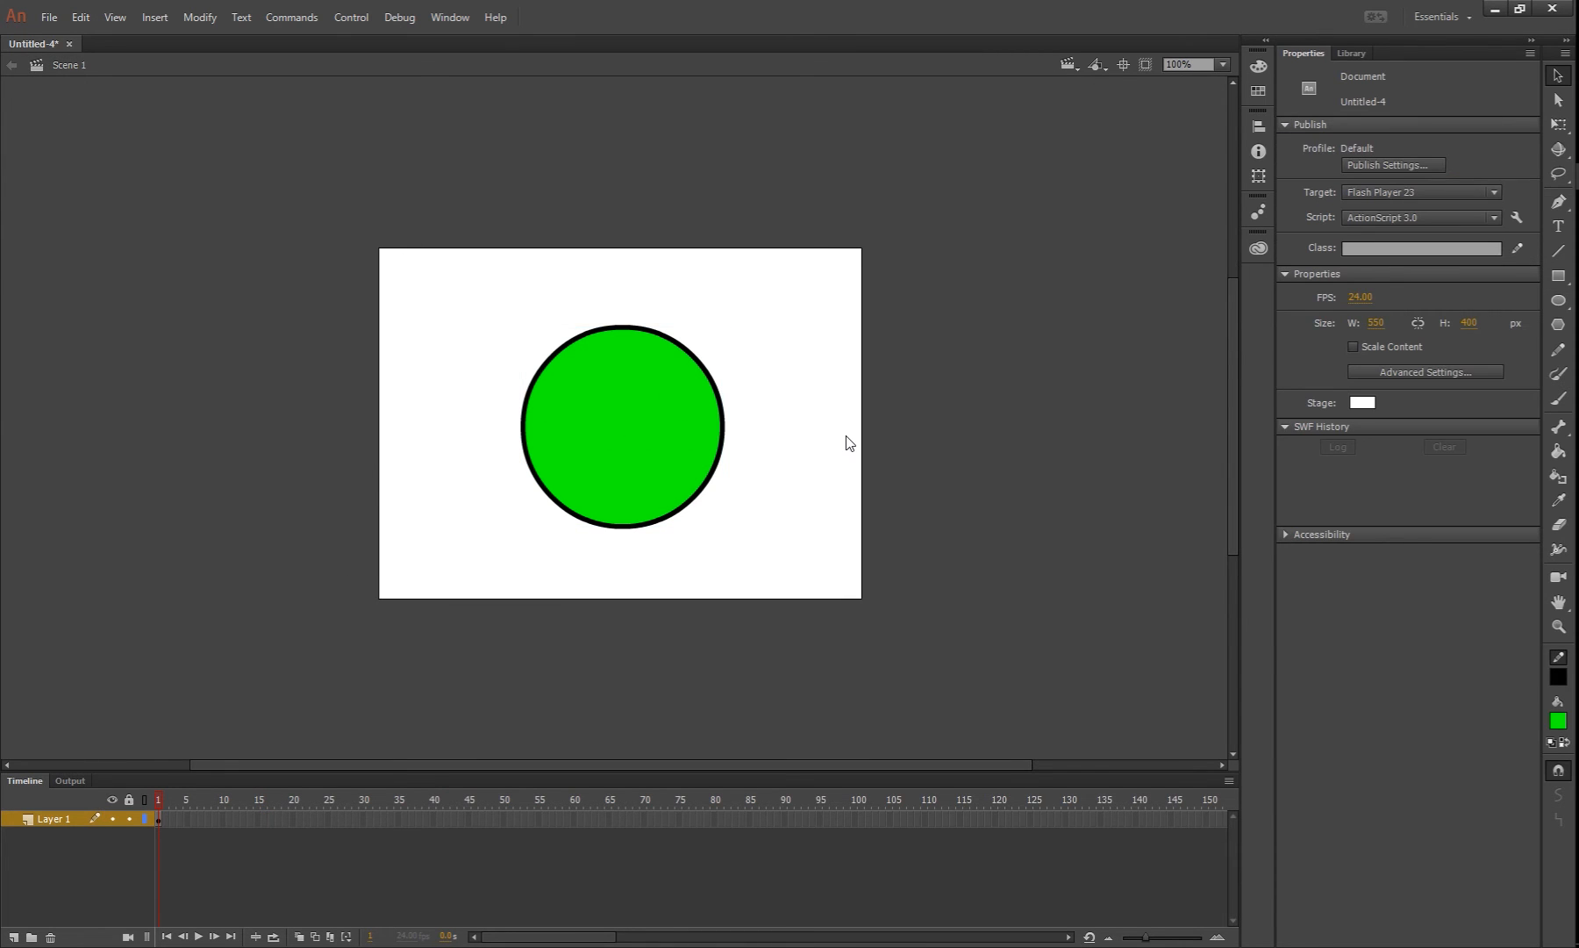
Test the movie to watch the ball's outline animation, and close the preview
key("ctrl+Return")
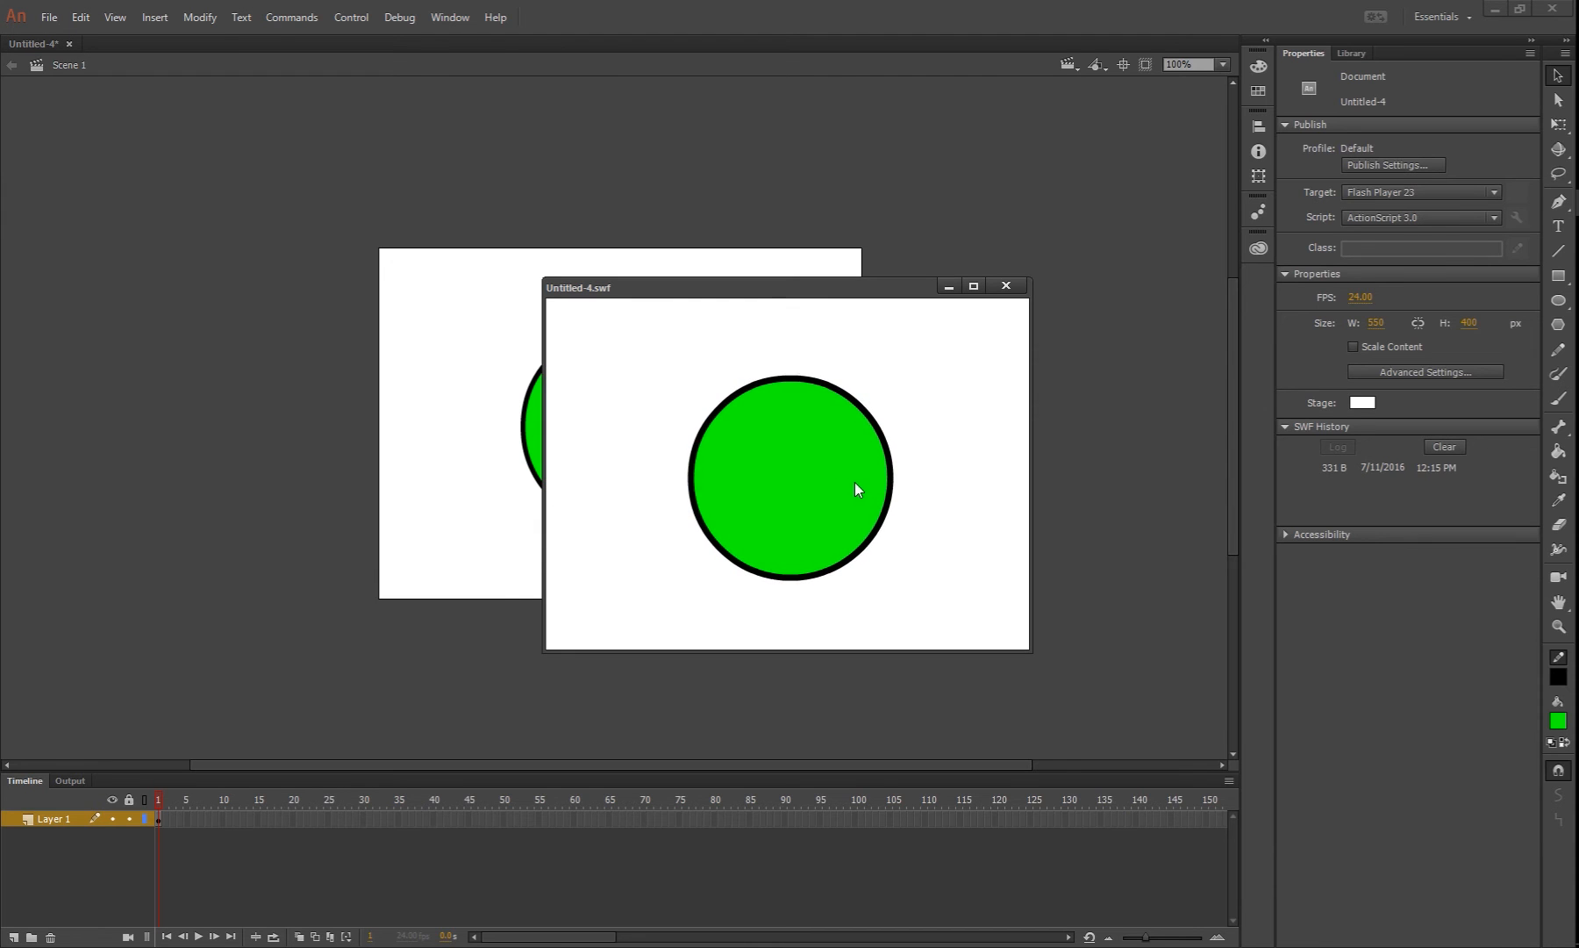
key("ctrl+w")
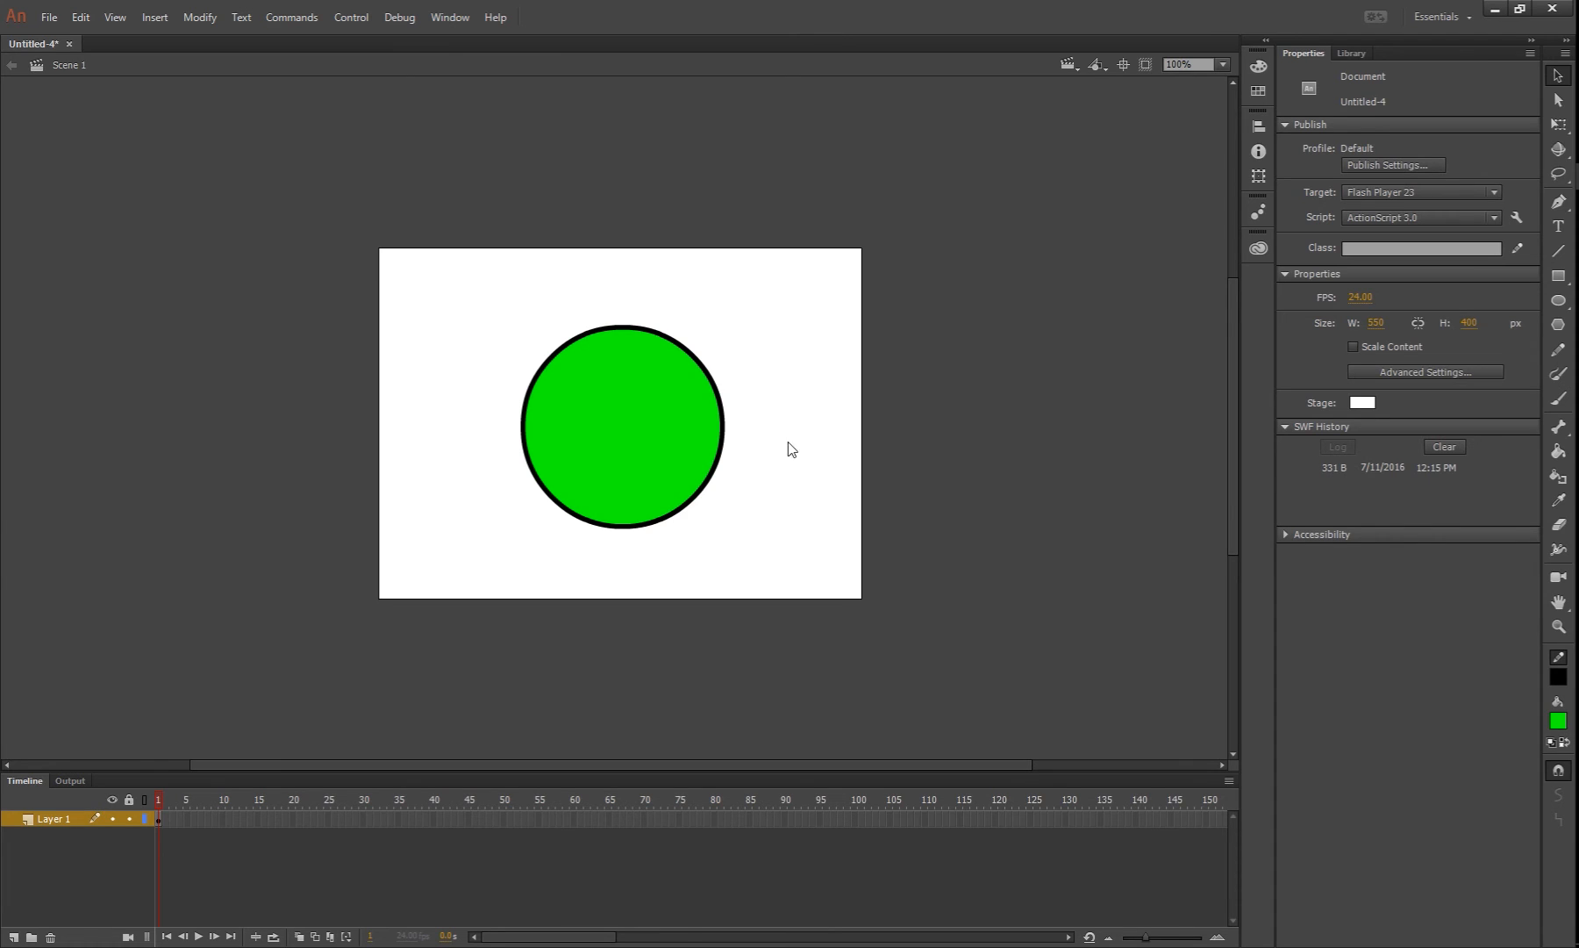
Break apart the ballMc instance on the stage into an editable shape and deselect it
left_click(650, 411)
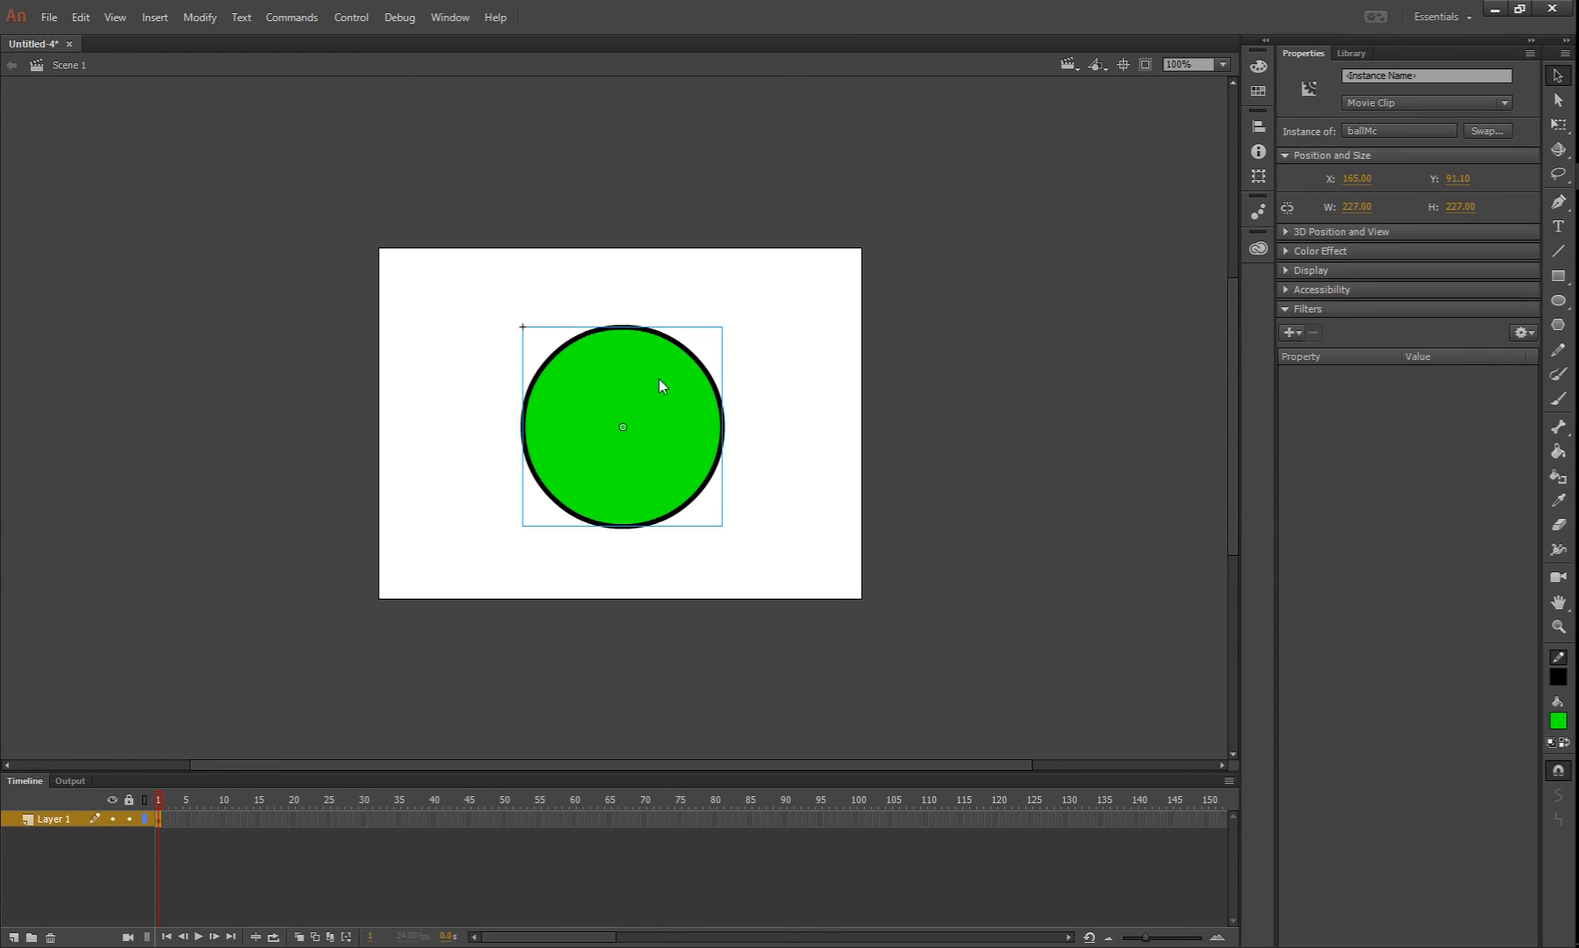
right_click(679, 446)
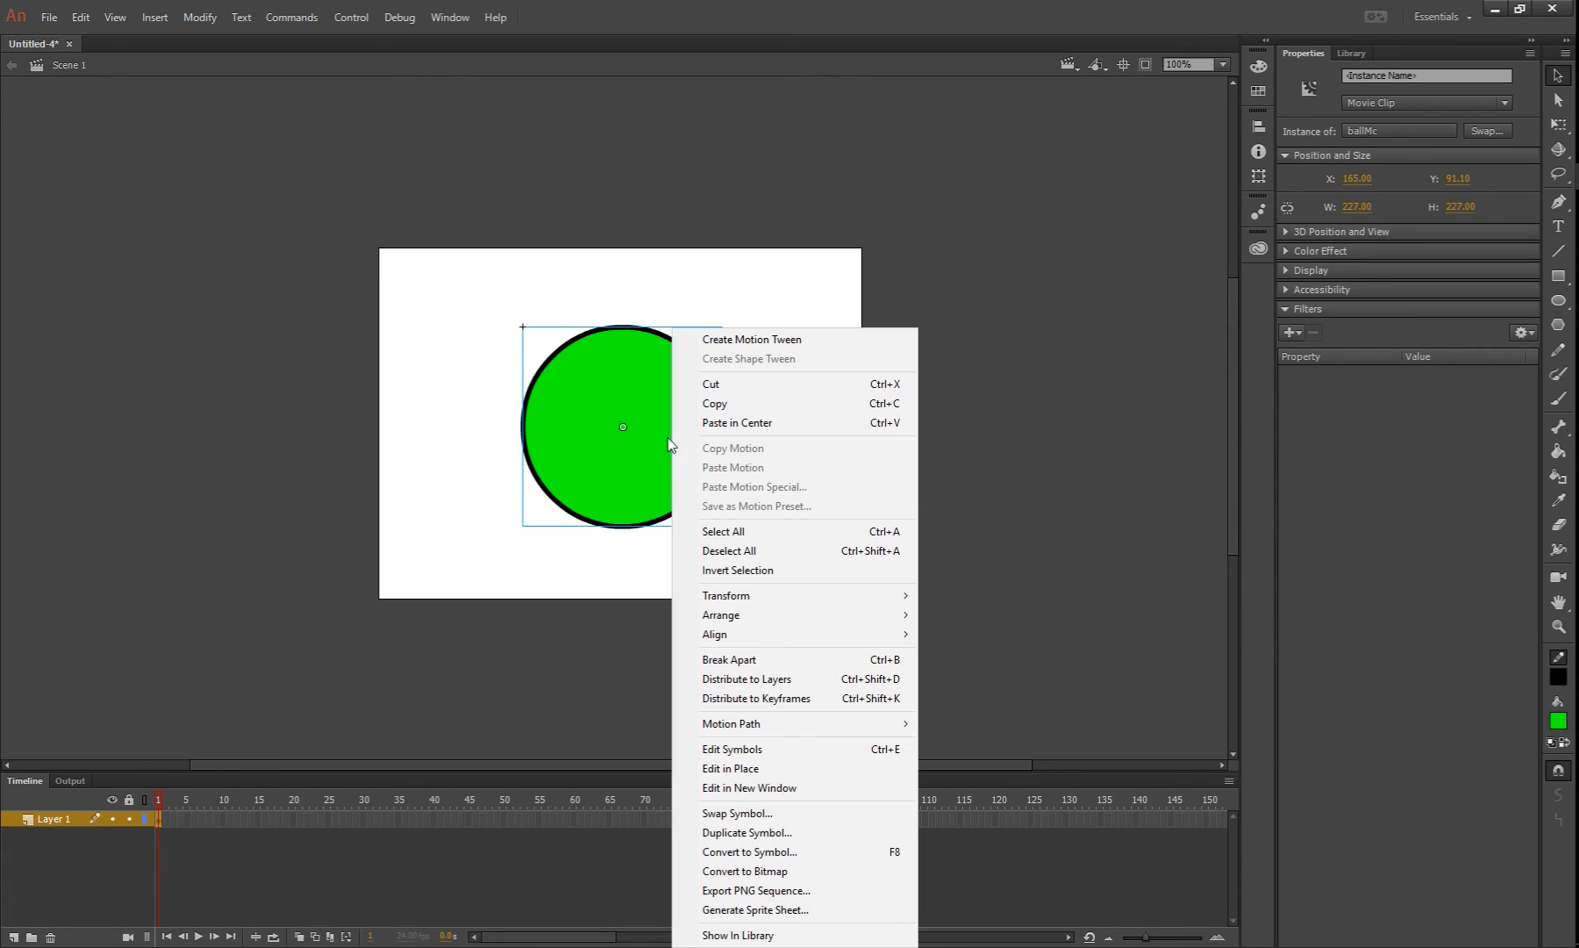
left_click(751, 658)
left_click(803, 486)
Convert the whole circle, fill and outline, to a Button symbol named startBtn
left_click_drag(444, 271, 825, 627)
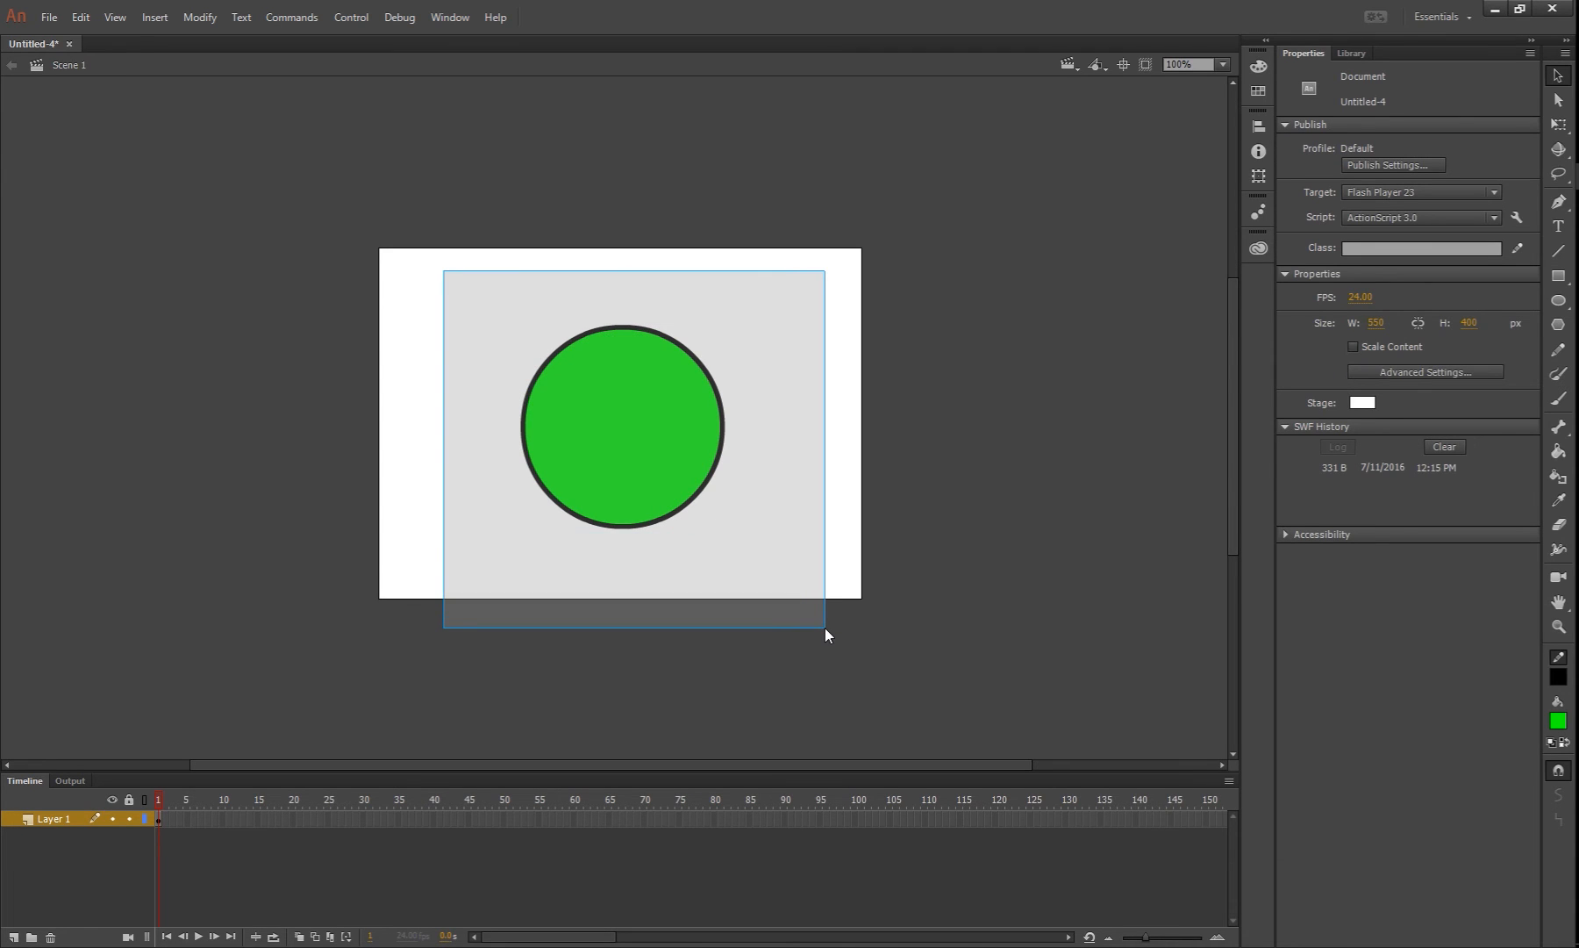
left_click_drag(824, 626, 824, 626)
right_click(617, 396)
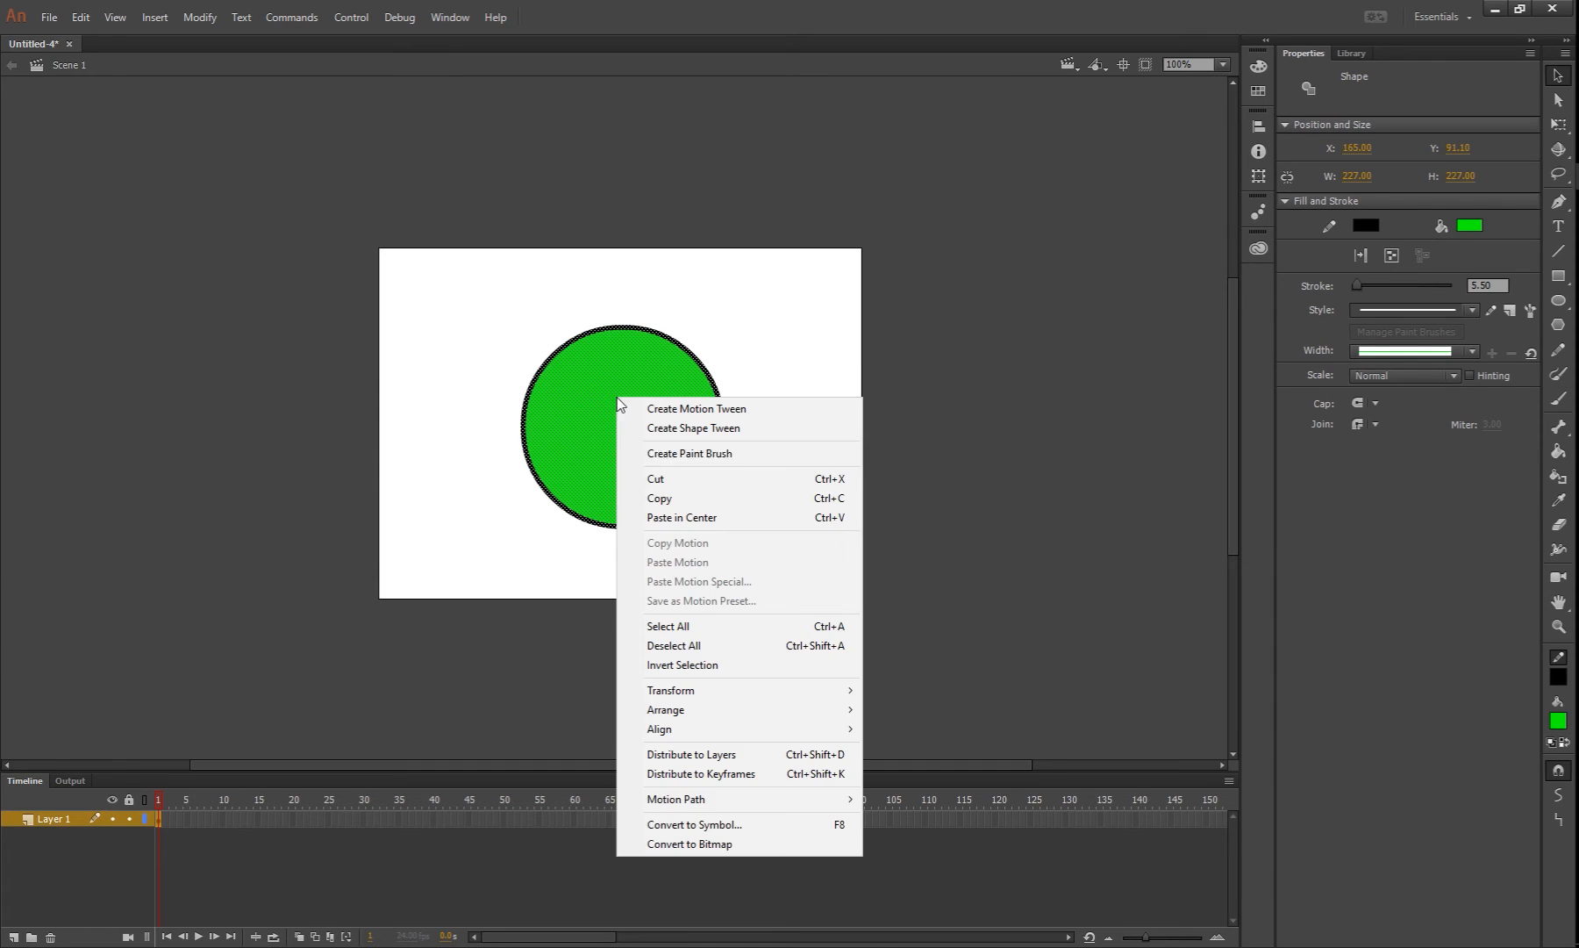
left_click(747, 824)
left_click(634, 167)
left_click(621, 191)
type("startBtn")
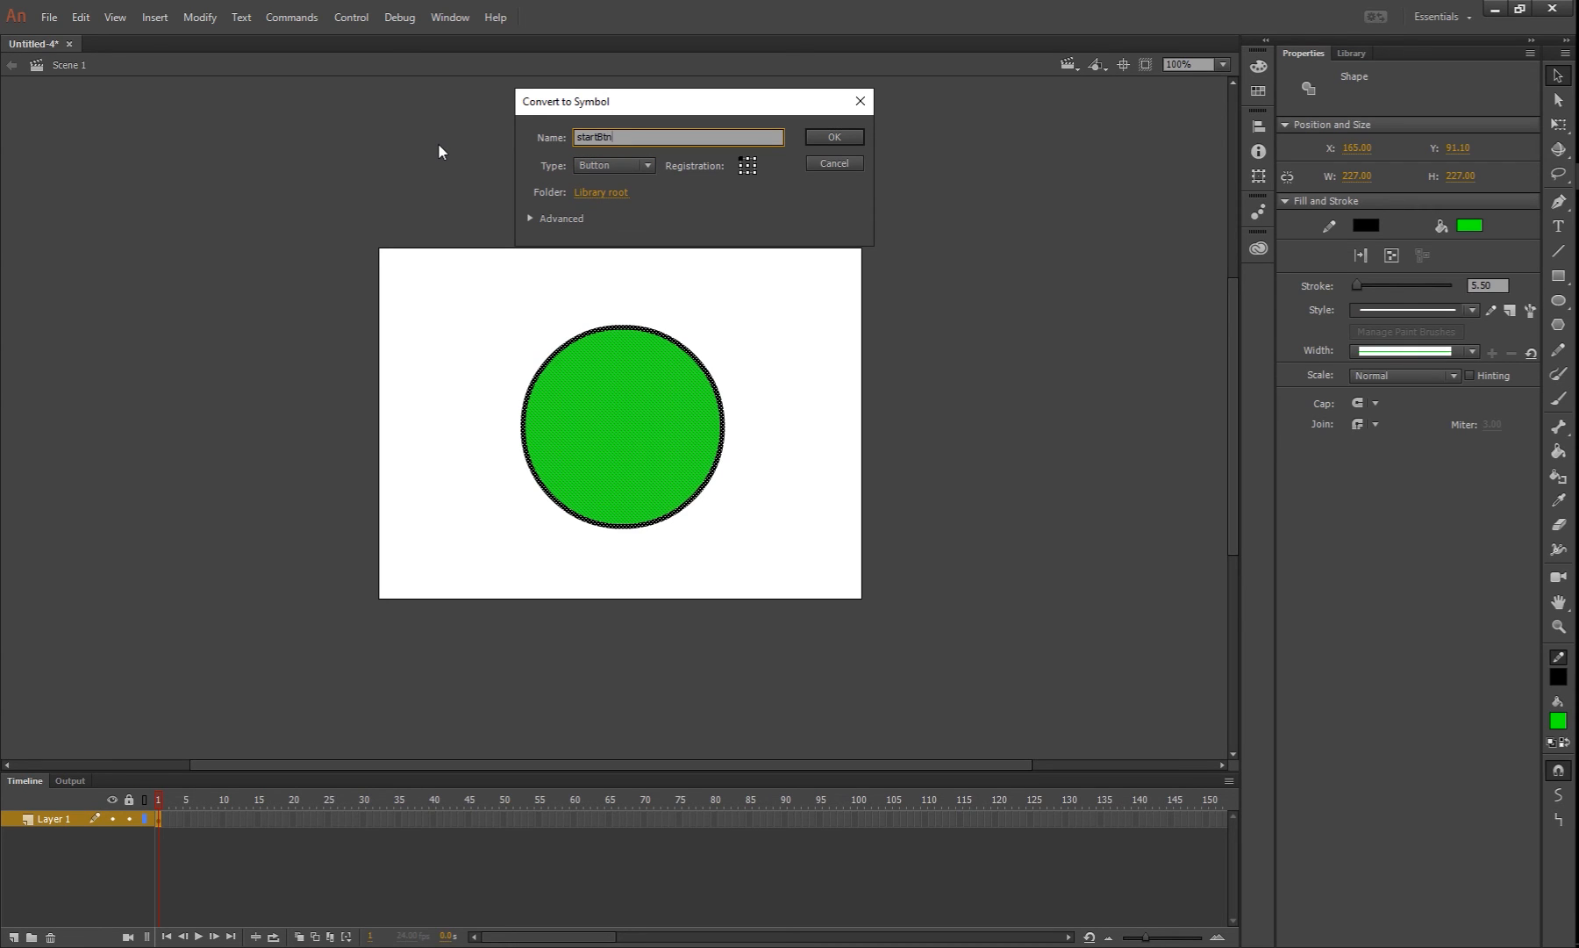
key("Return")
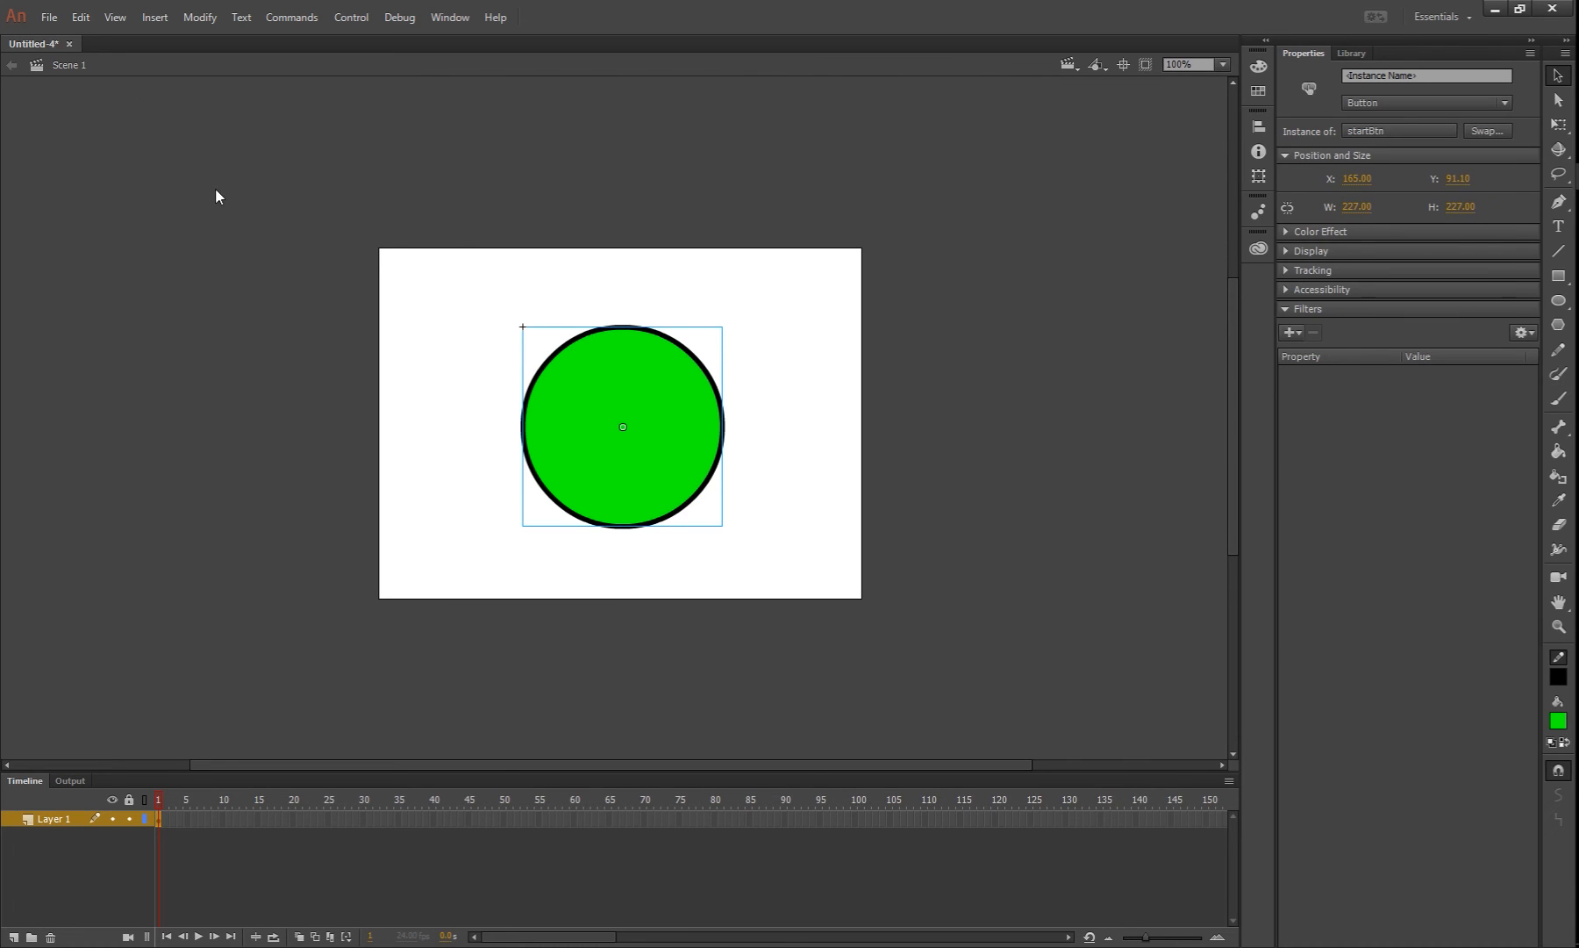
Open the startBtn symbol for editing and add keyframes for its Over, Down and Hit states
double_click(667, 408)
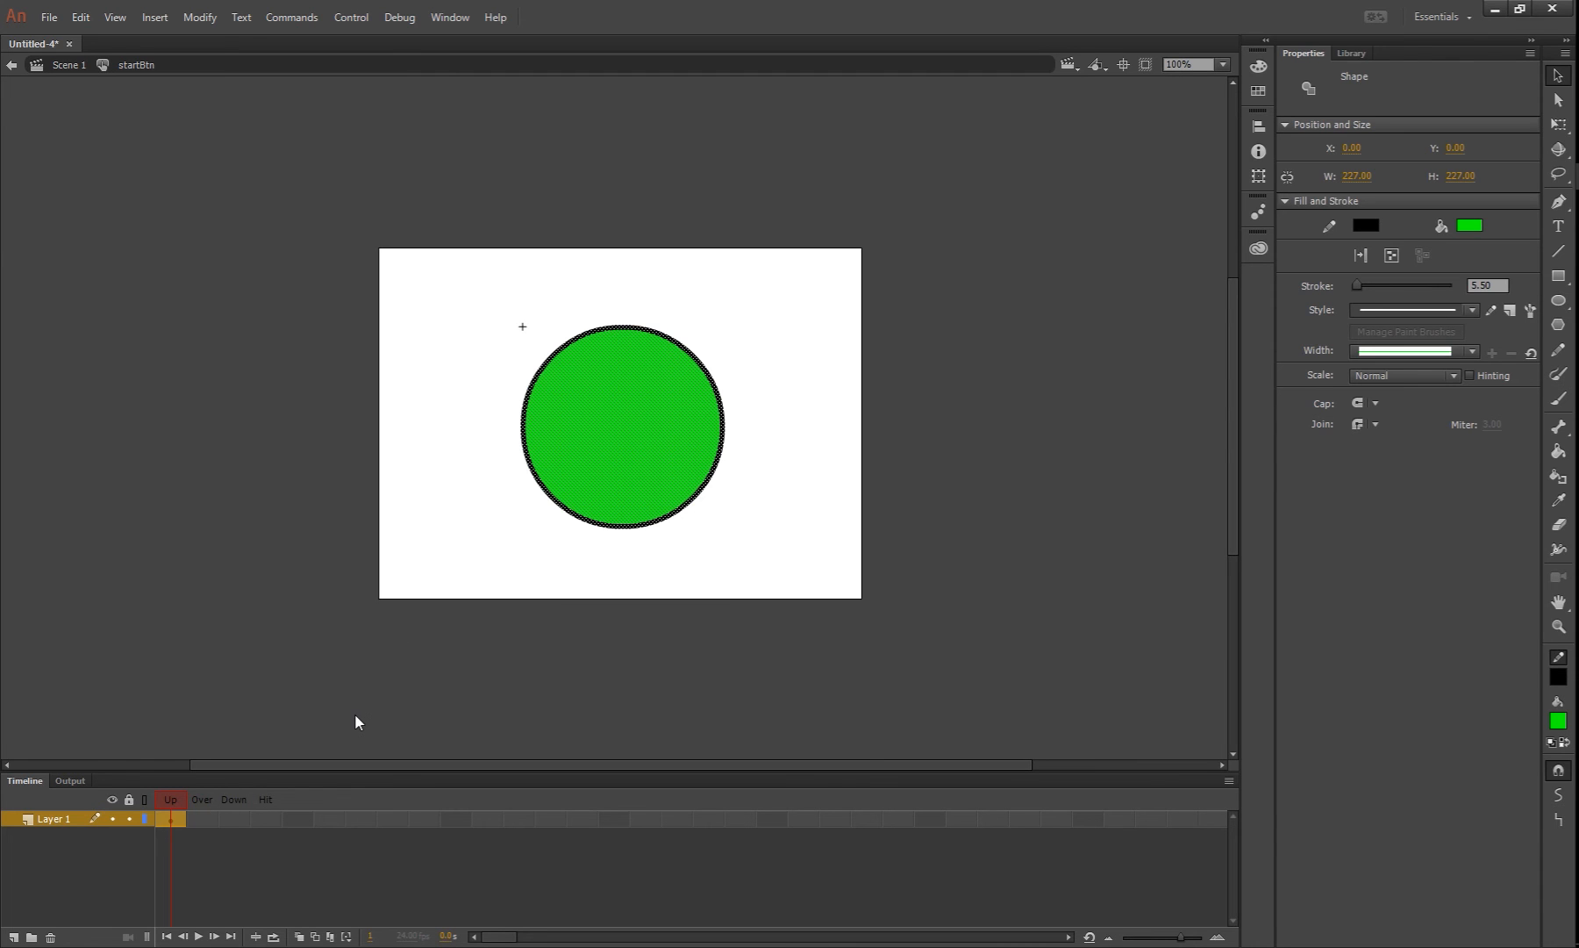
key("F6")
key("F6")
key("F6")
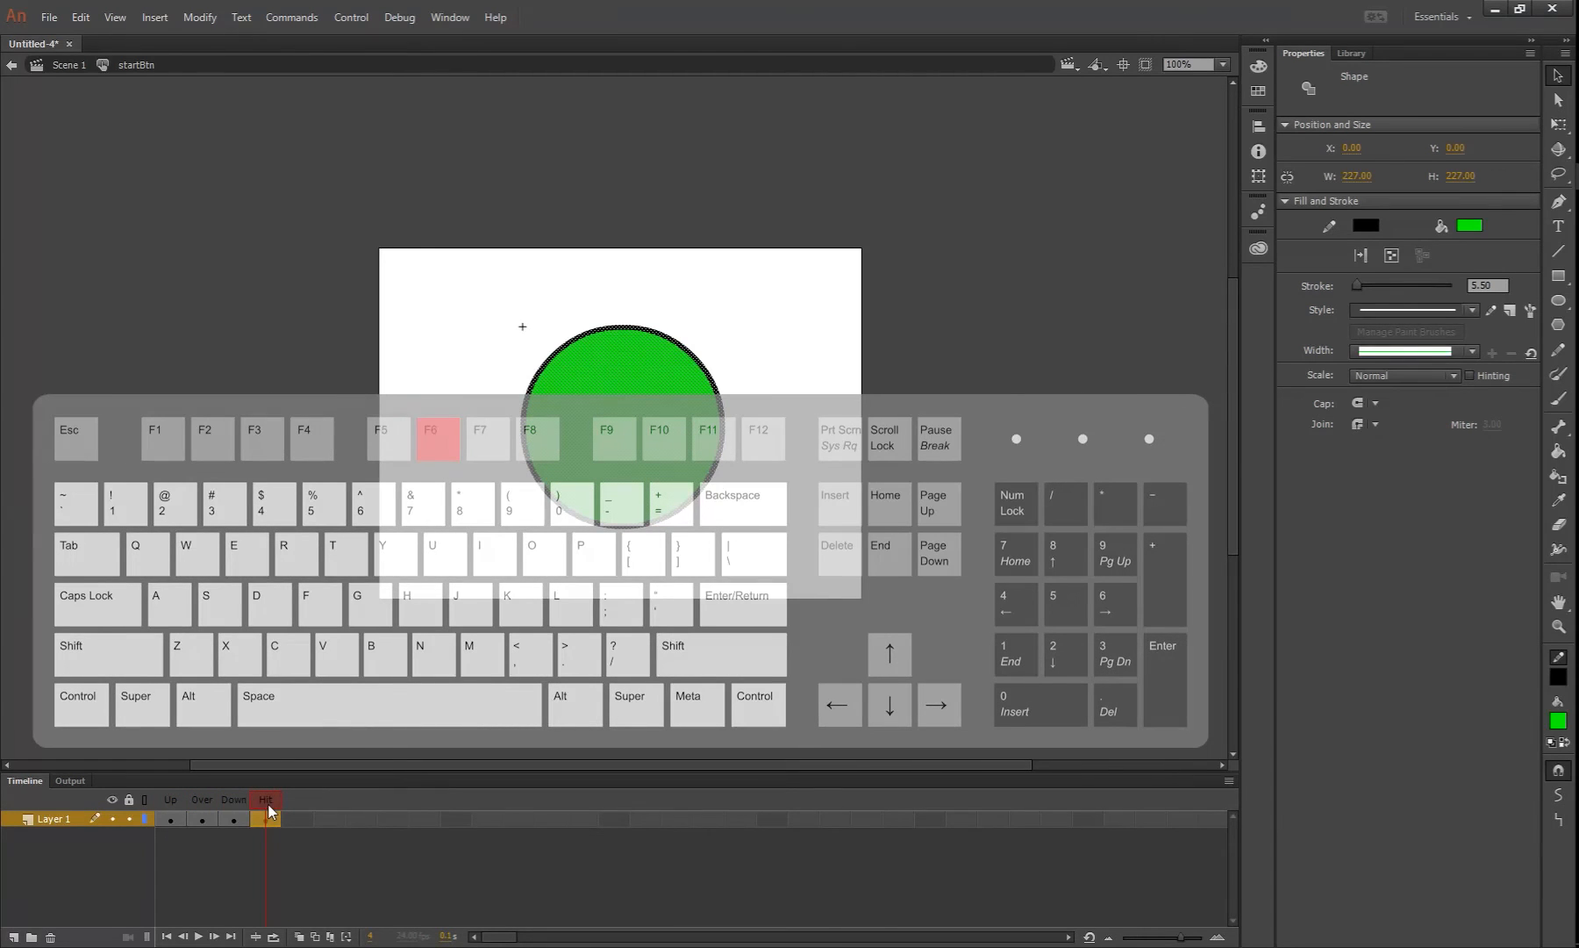
Place an instance of ballMc in the Over frame, aligned exactly on top of the existing circle
left_click(198, 817)
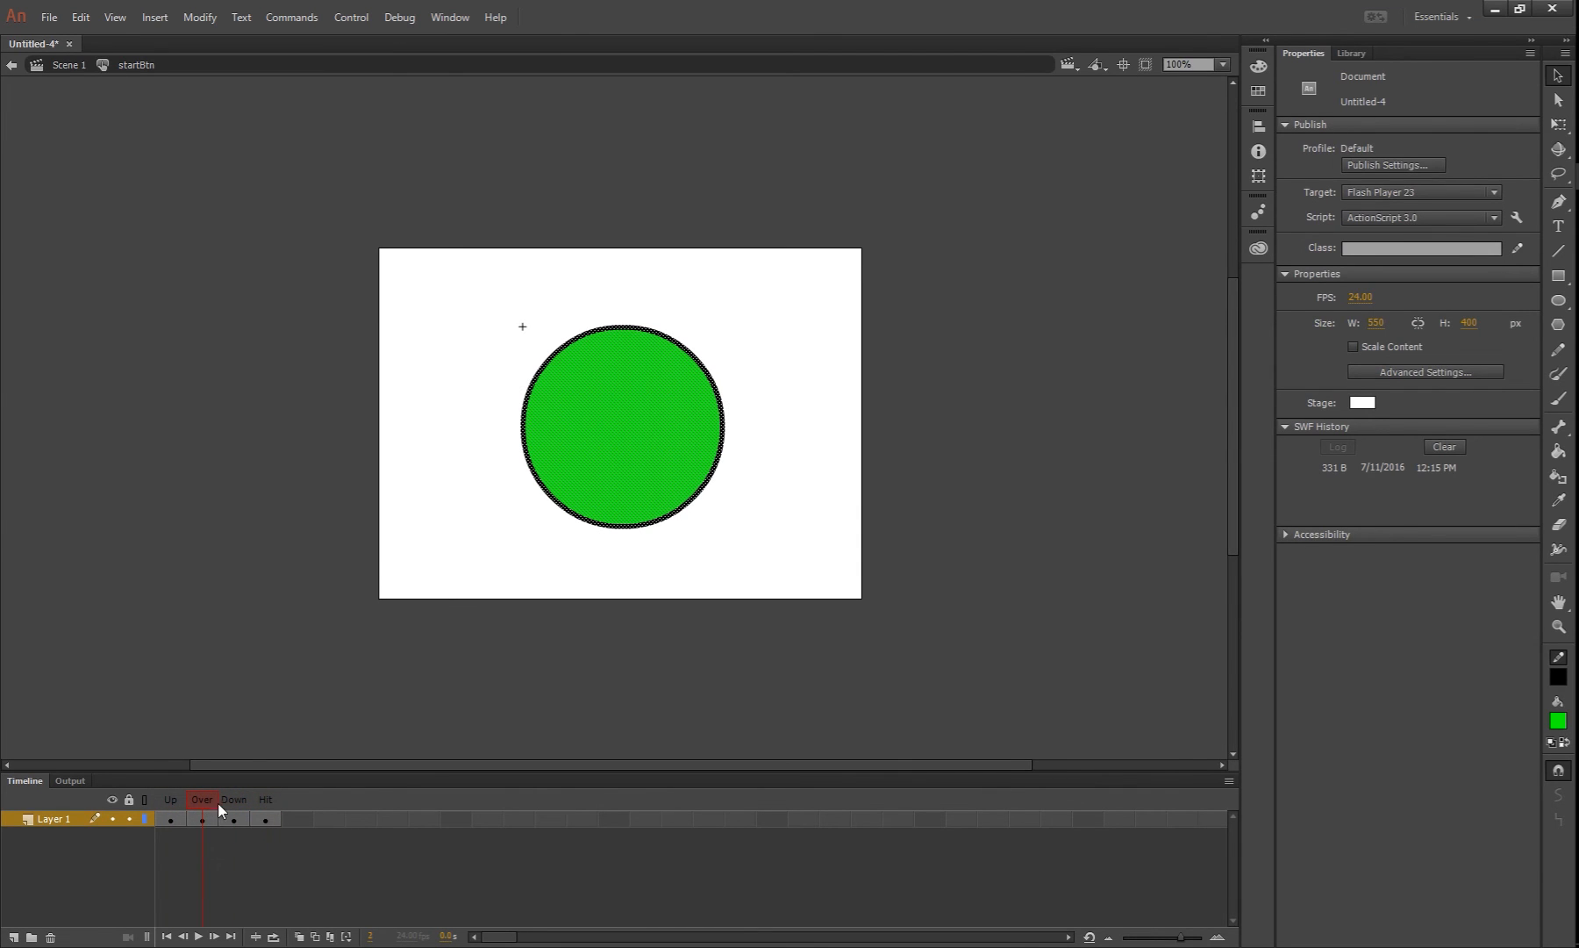
left_click(387, 560)
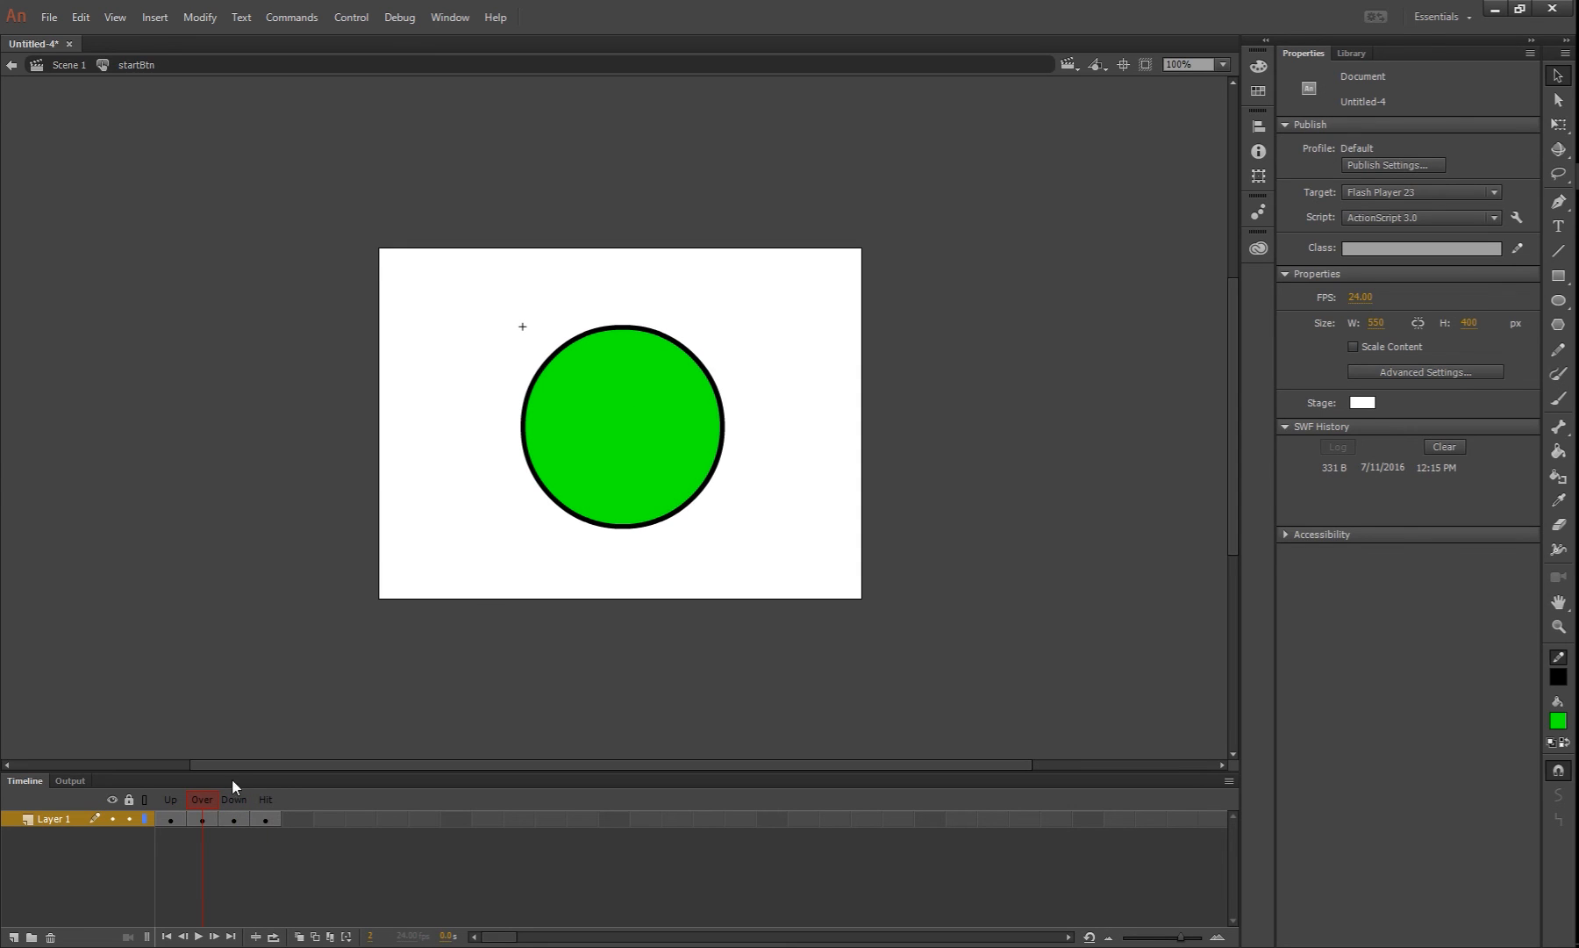
left_click(1352, 54)
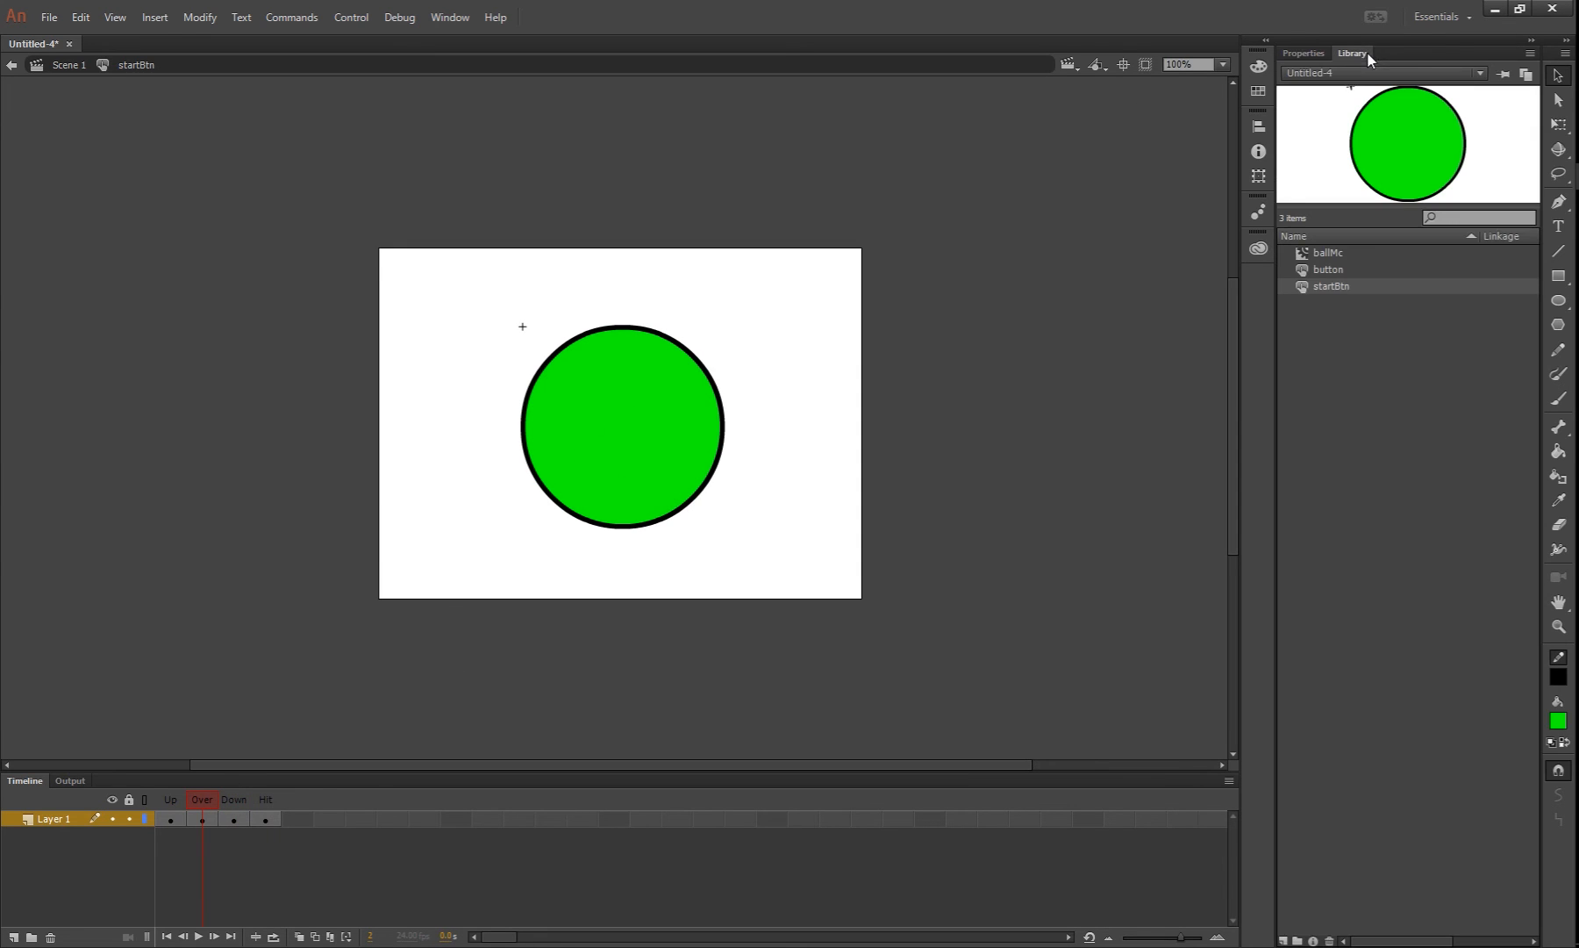
left_click(1328, 254)
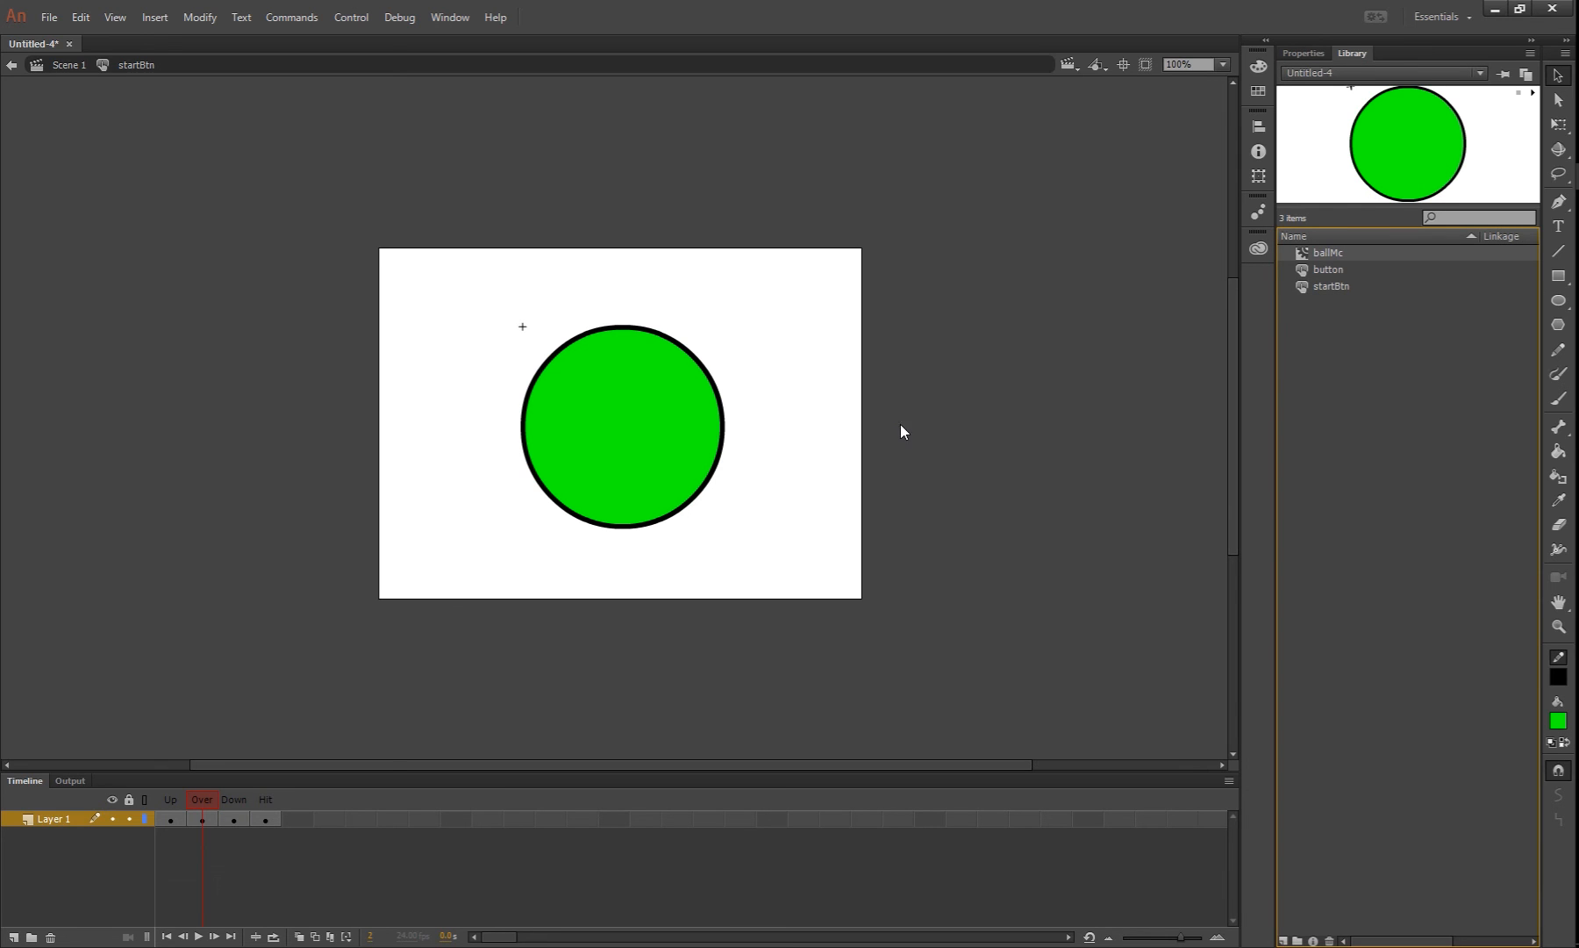
left_click(203, 819)
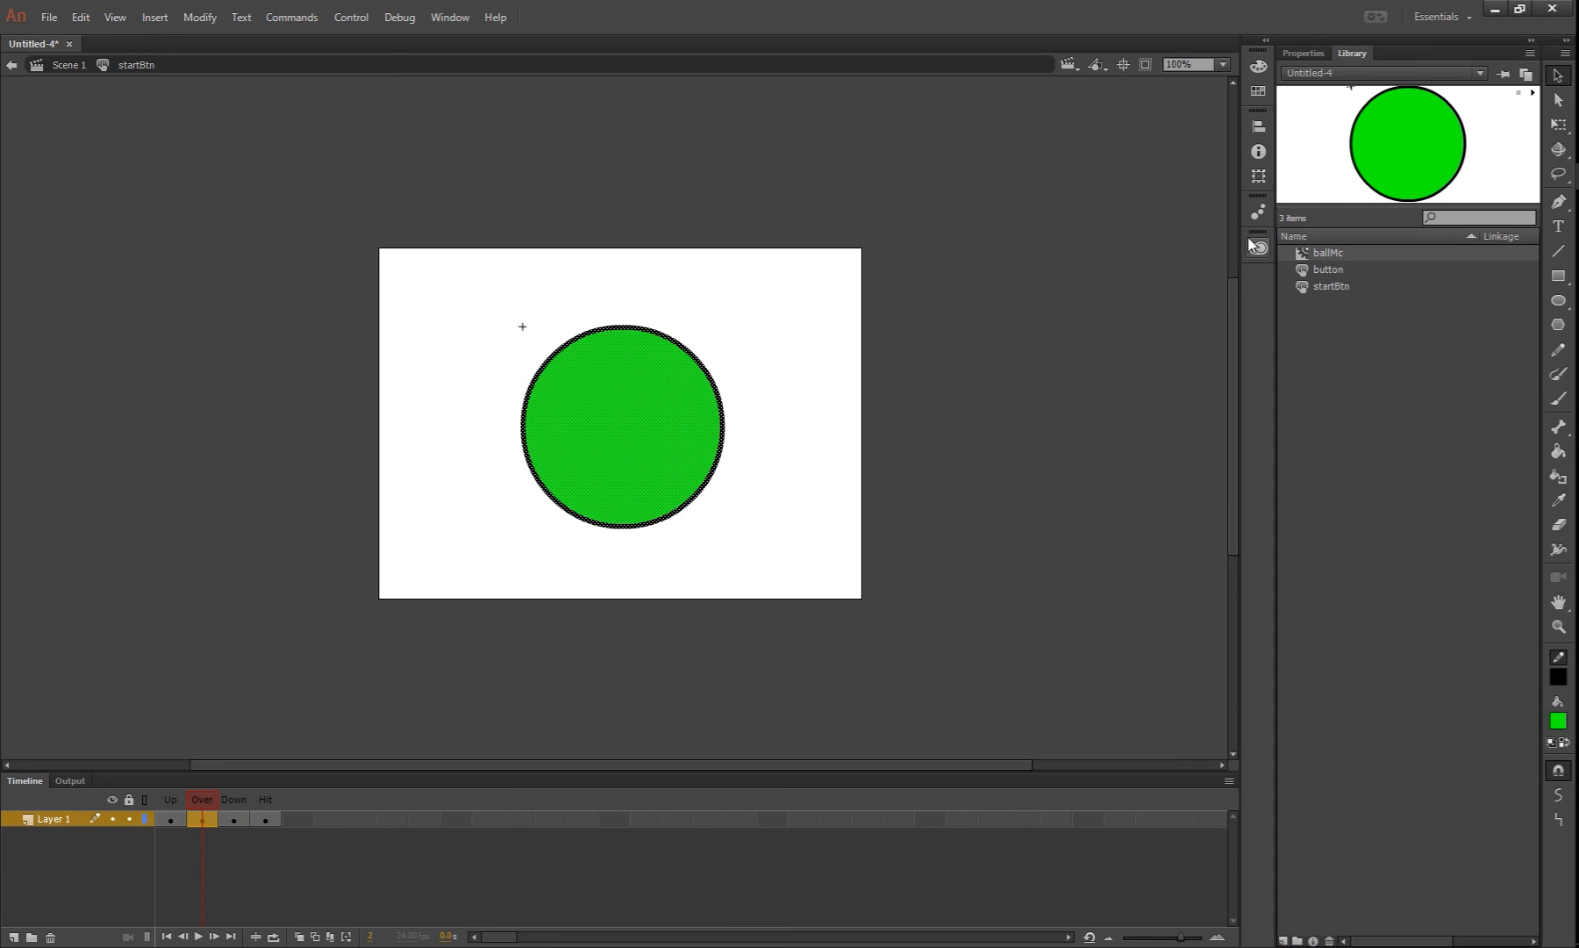
left_click_drag(1333, 253, 664, 371)
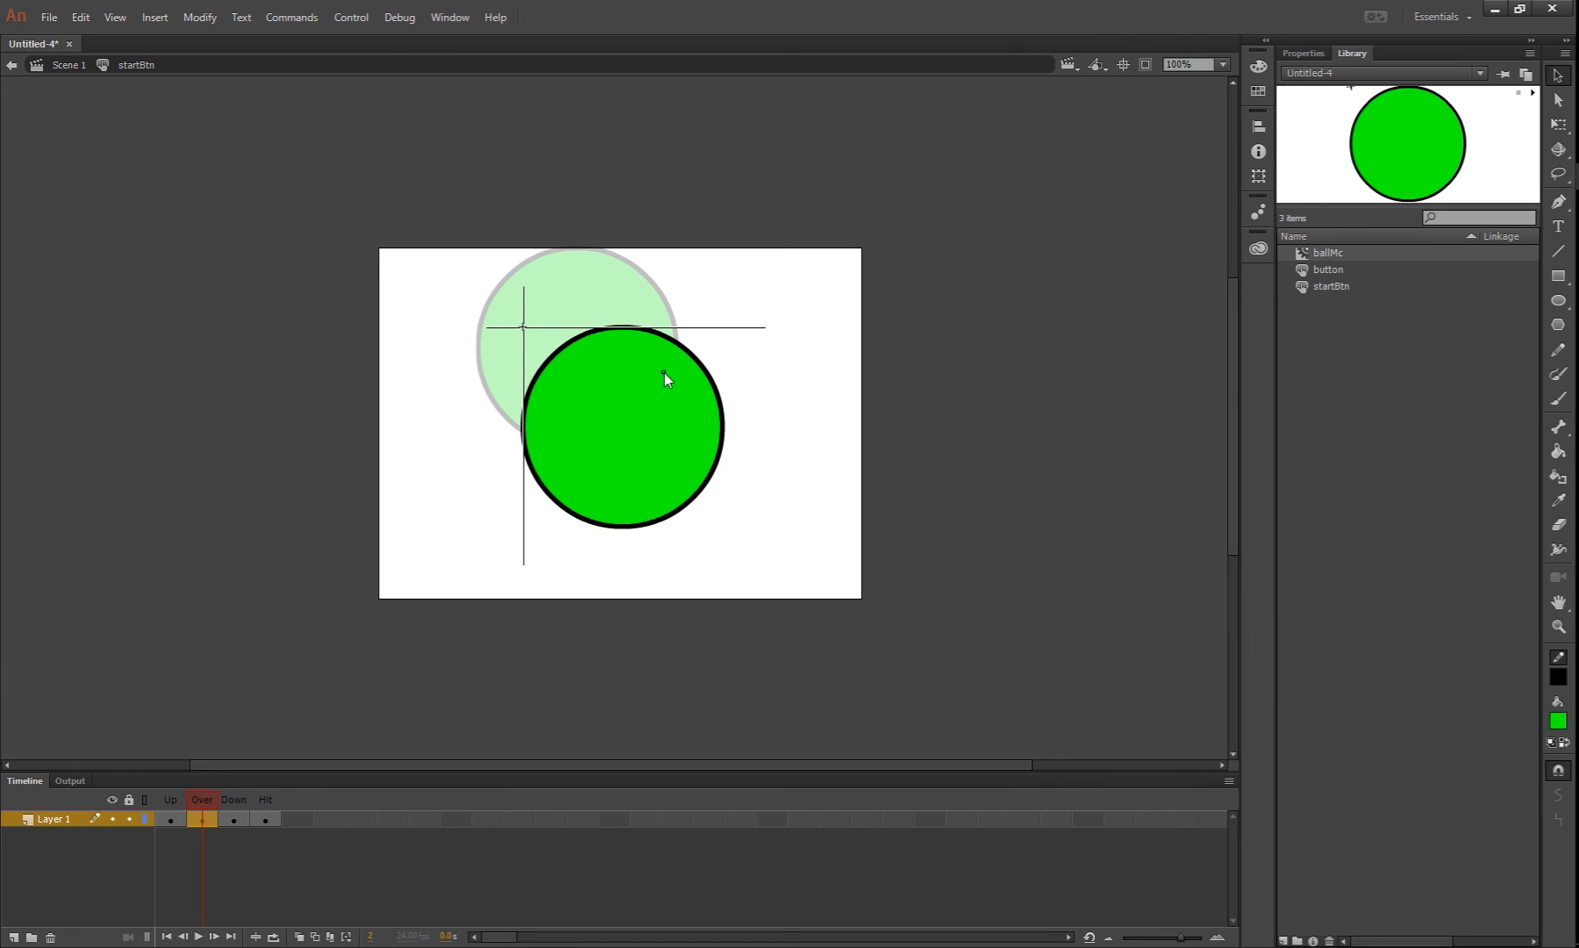
left_click_drag(664, 373, 664, 373)
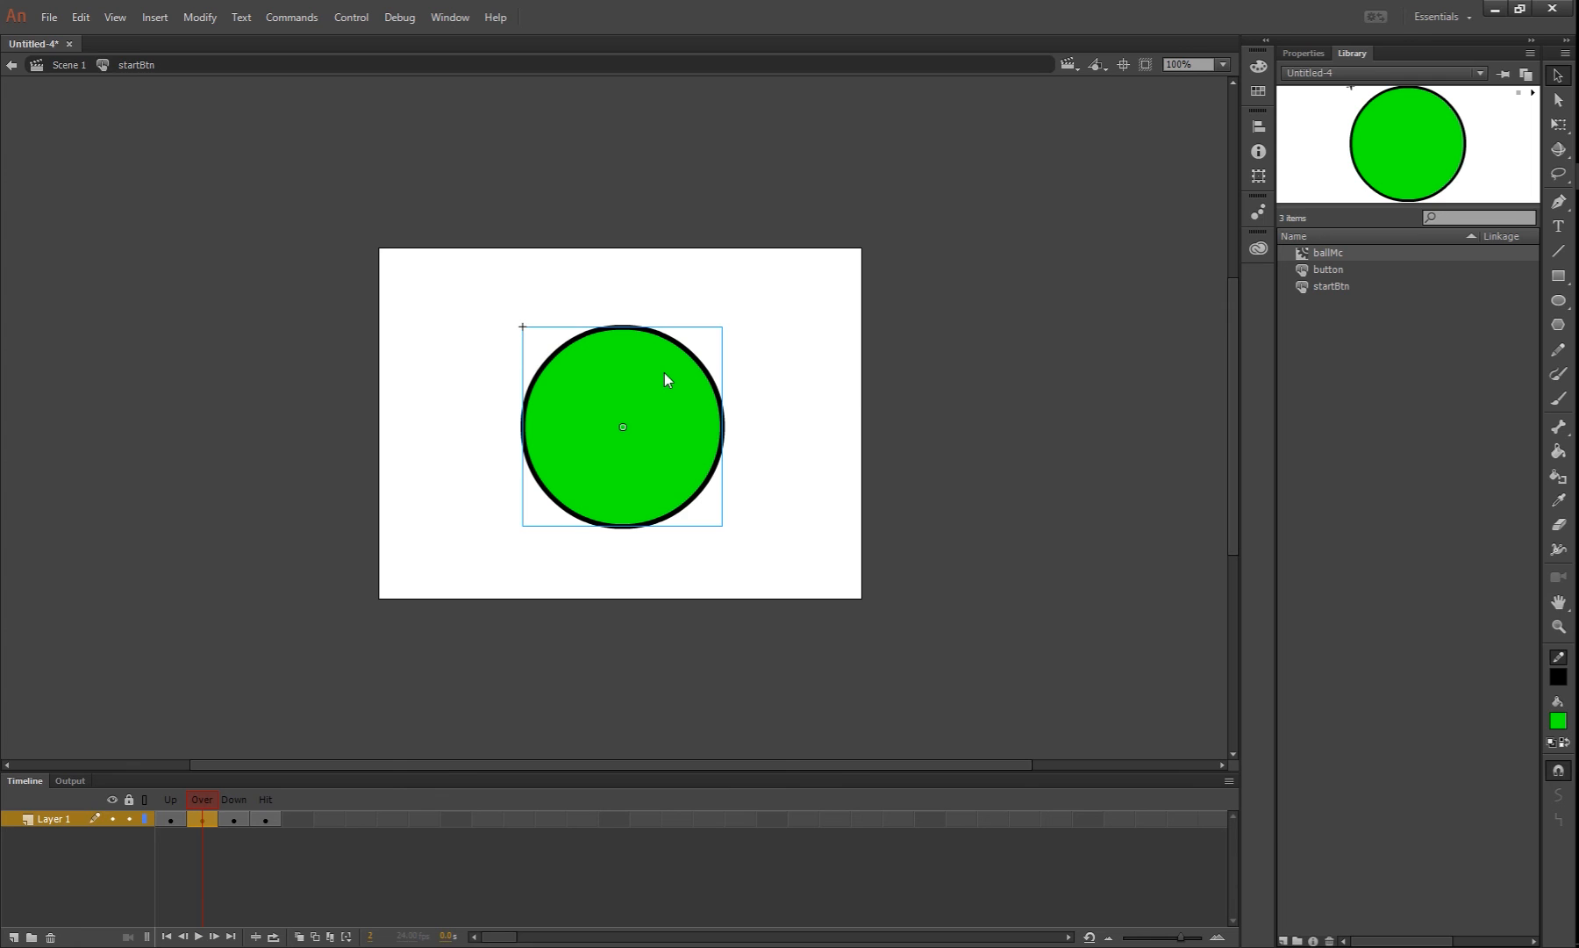
left_click(857, 433)
Change the circle's fill to red in the Down frame
mouse_move(206, 797)
left_mouse_down()
mouse_move(164, 802)
mouse_move(200, 800)
left_mouse_up()
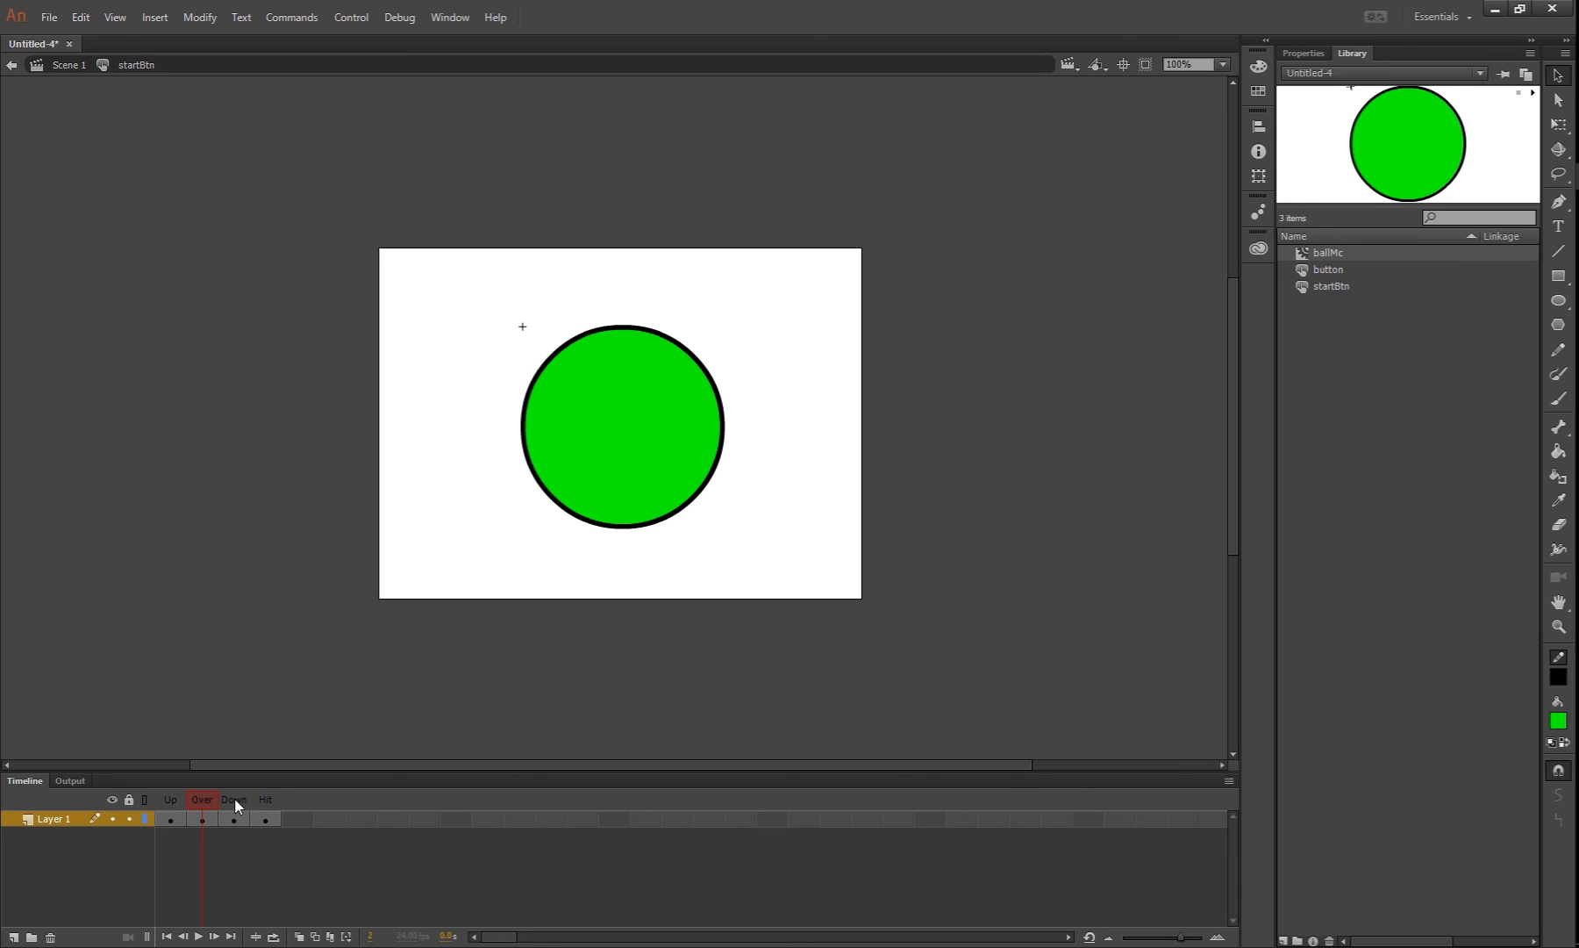
left_click(662, 427)
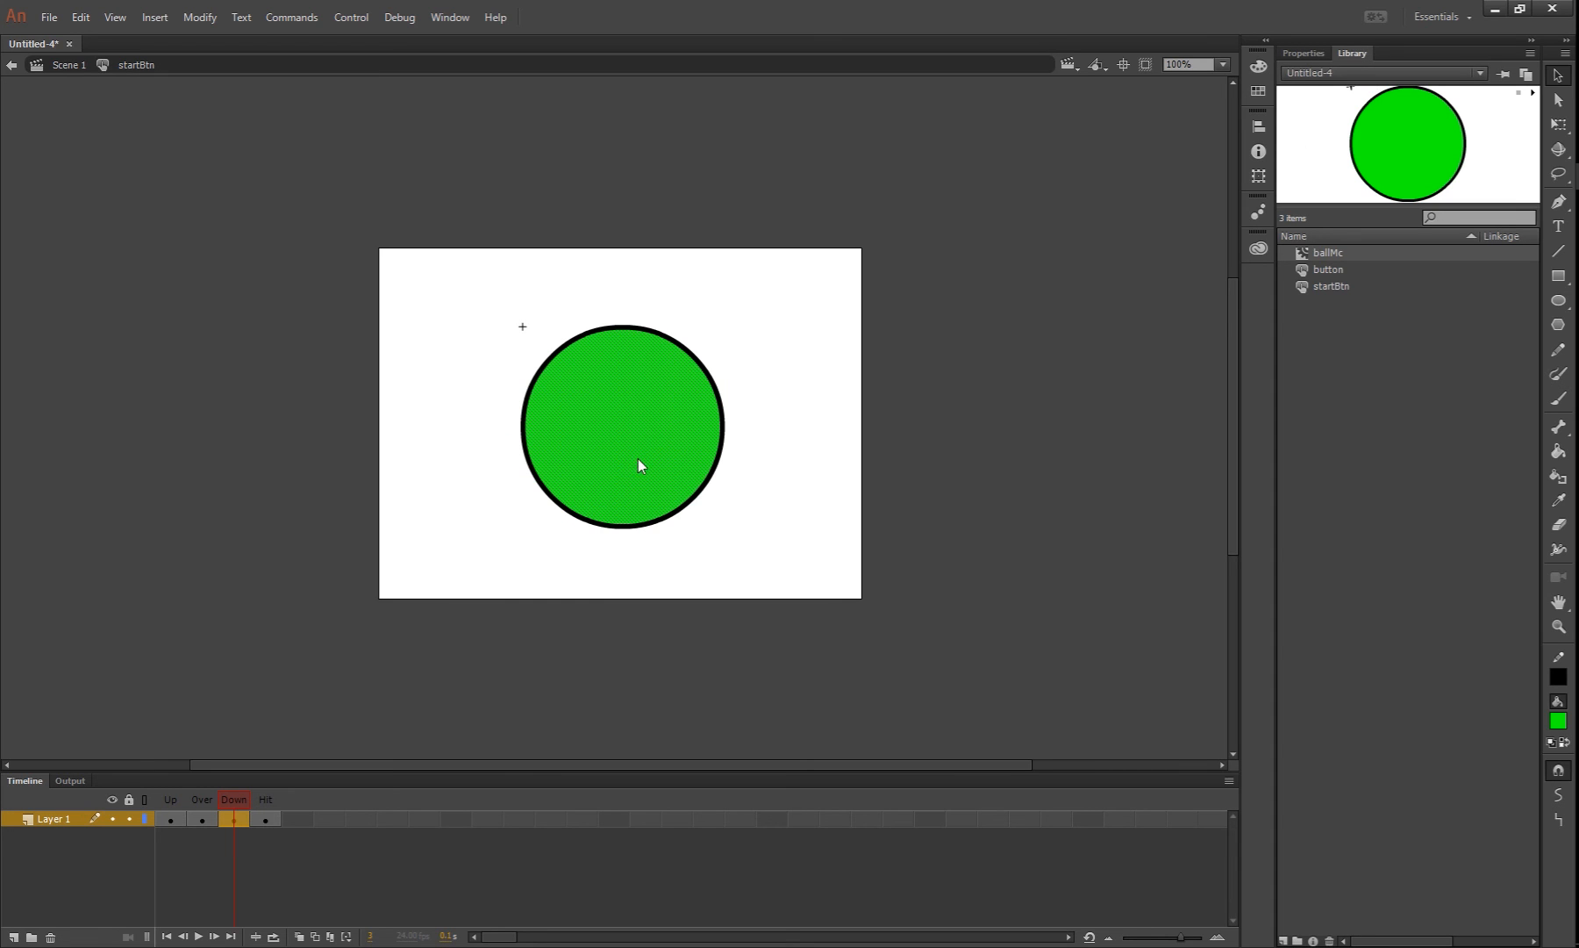
left_click(1559, 720)
left_click(1304, 852)
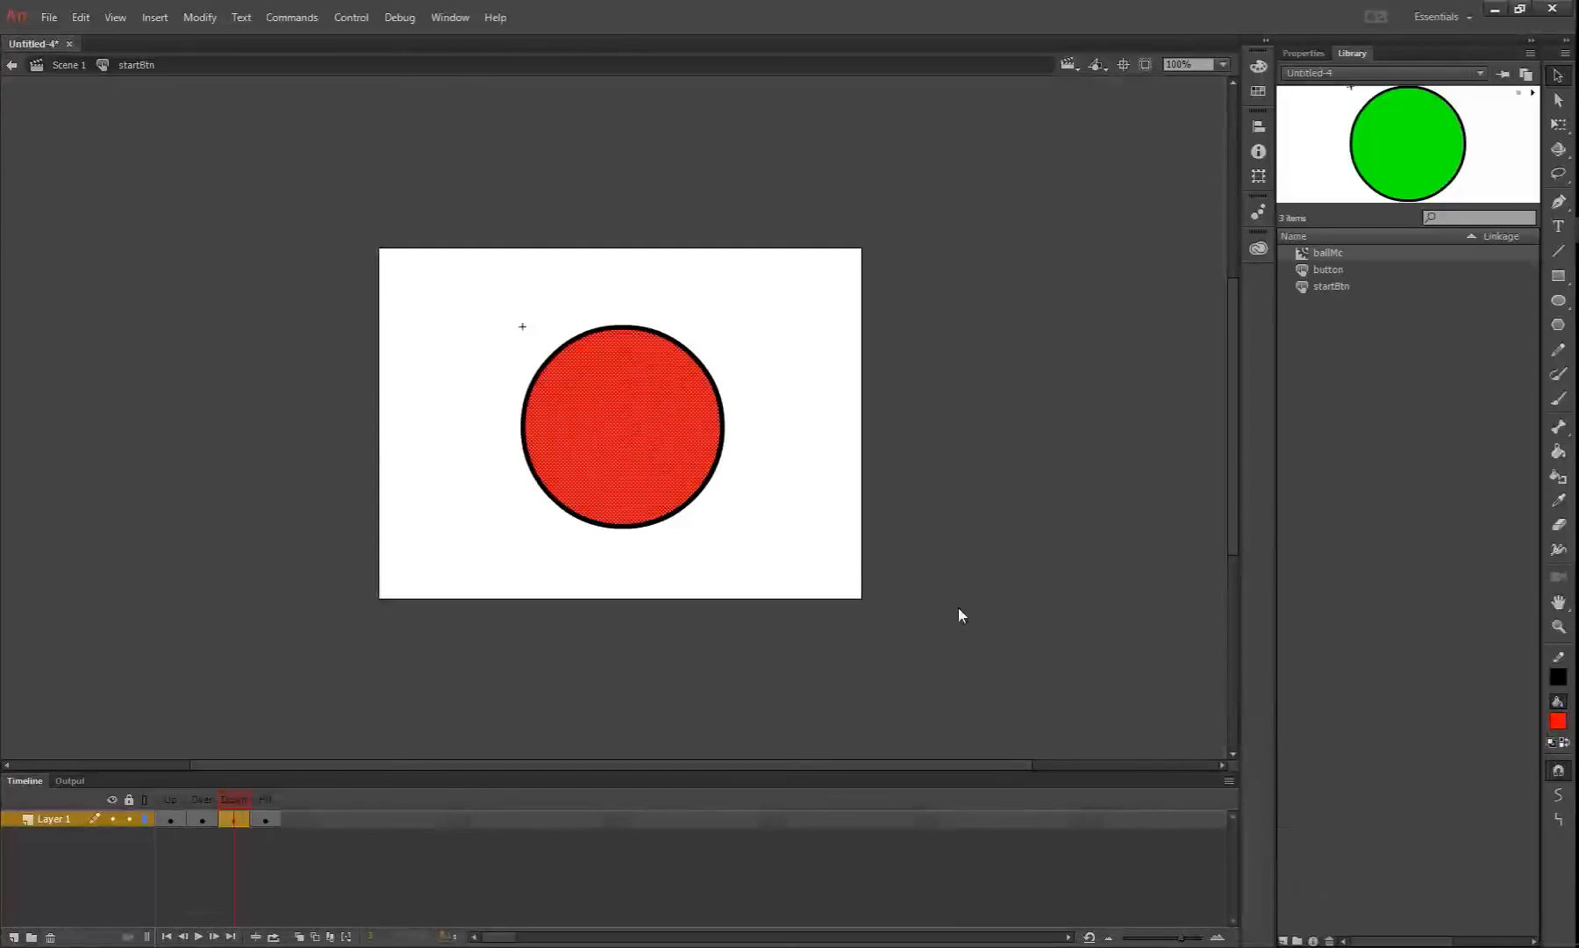
left_click(975, 534)
Scale up the circle with its outline around its center in the Hit frame, and return to Scene 1
left_click(263, 800)
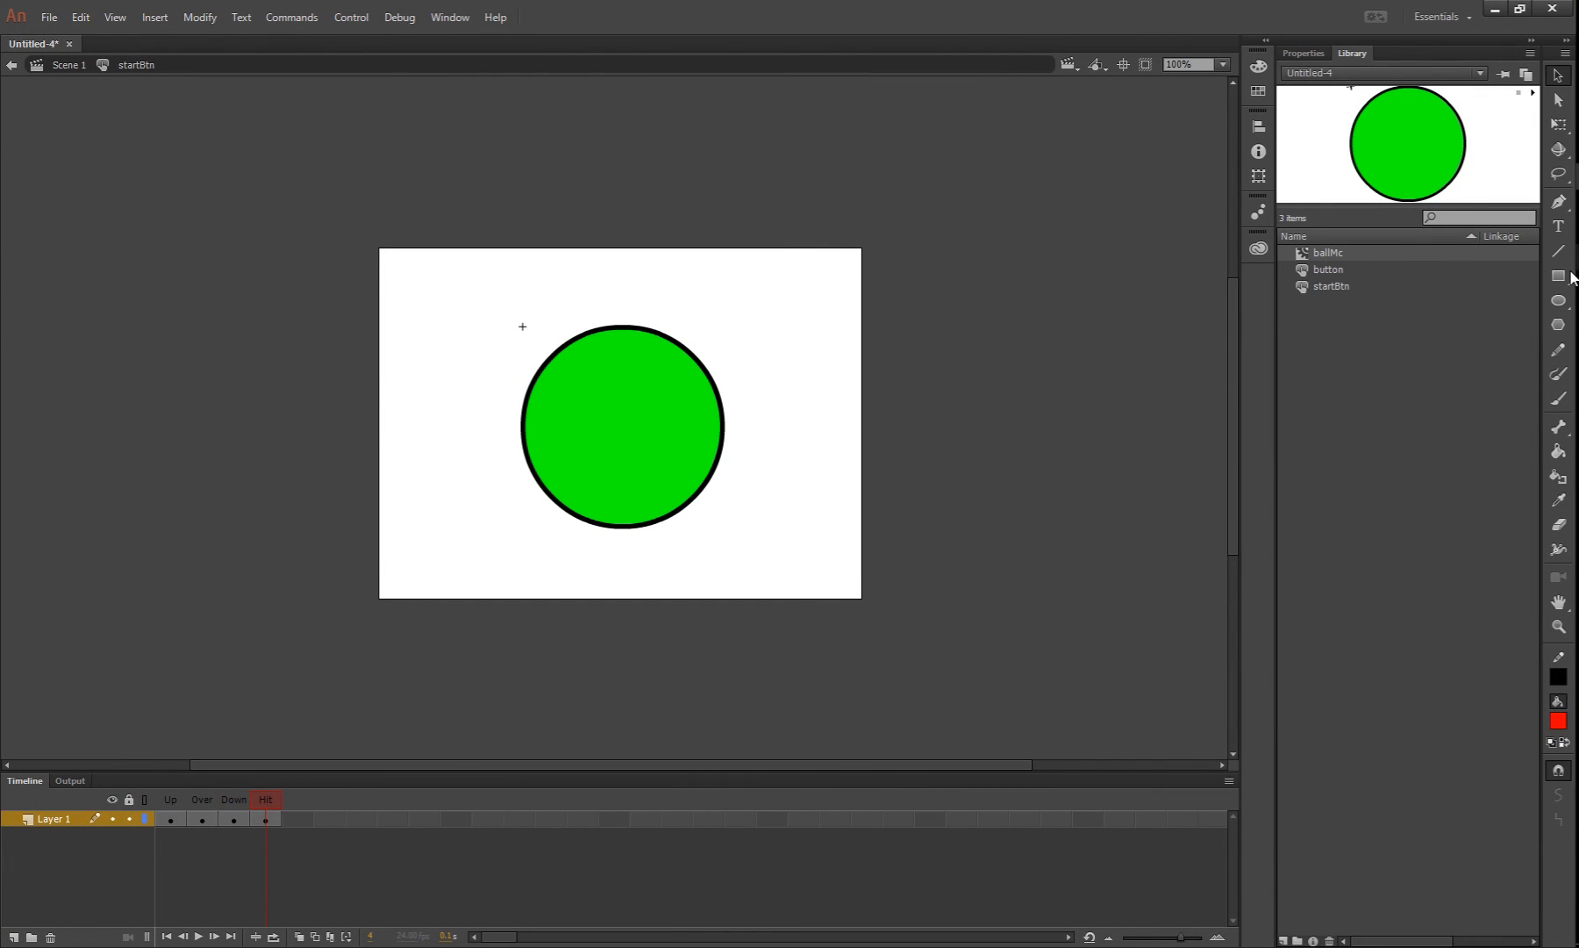
double_click(635, 407)
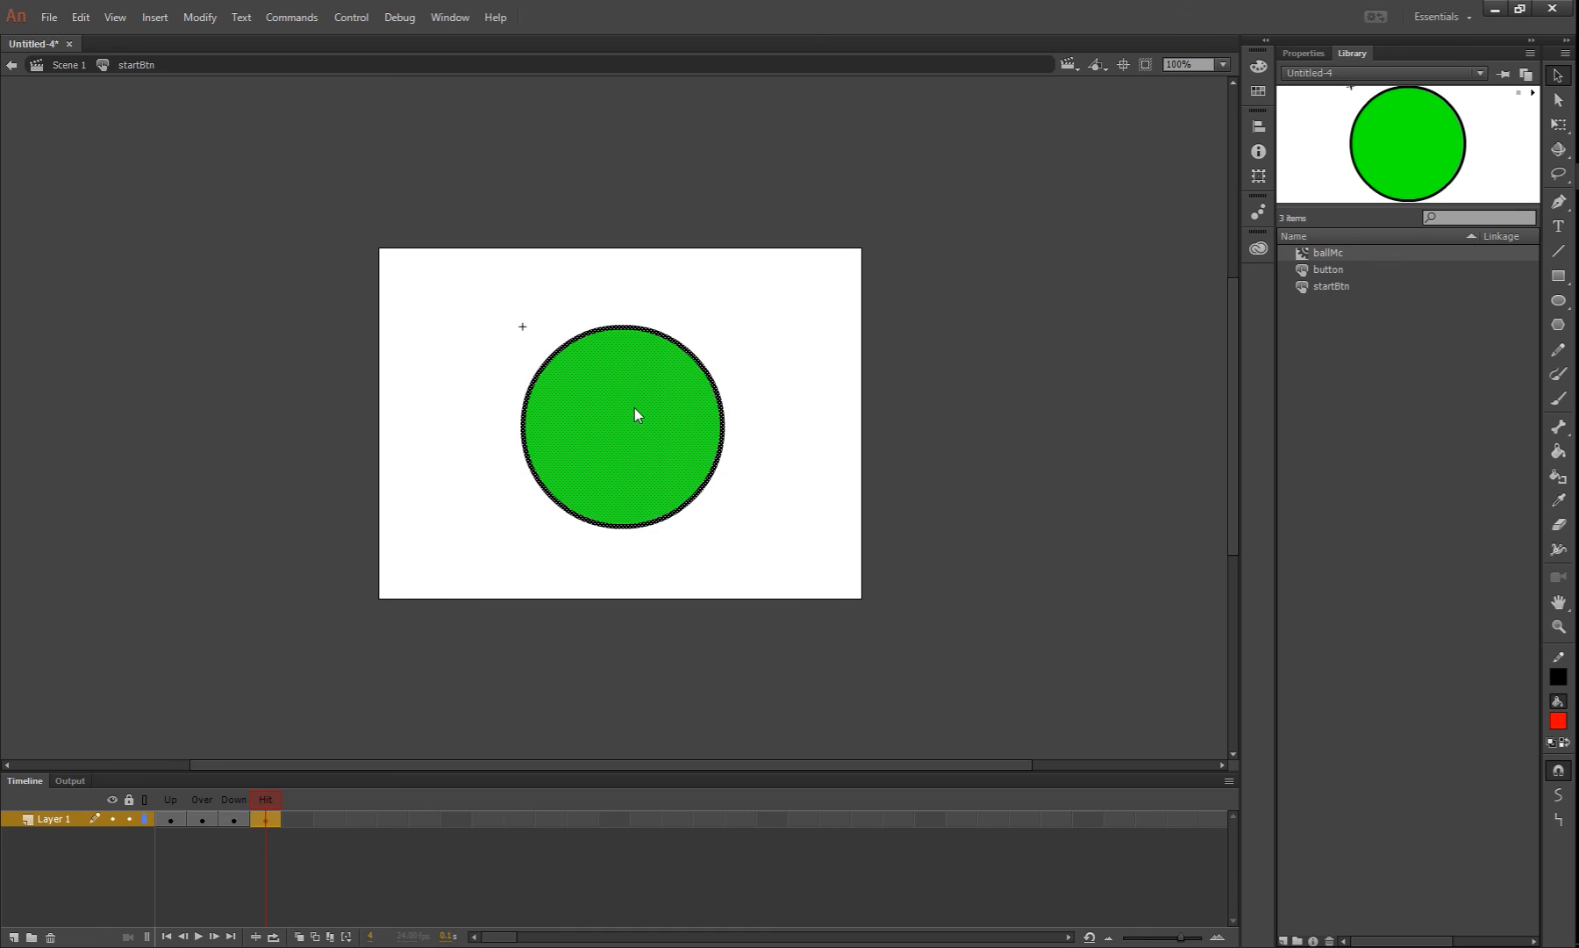
left_click(1559, 125)
left_click_drag(727, 331, 768, 306)
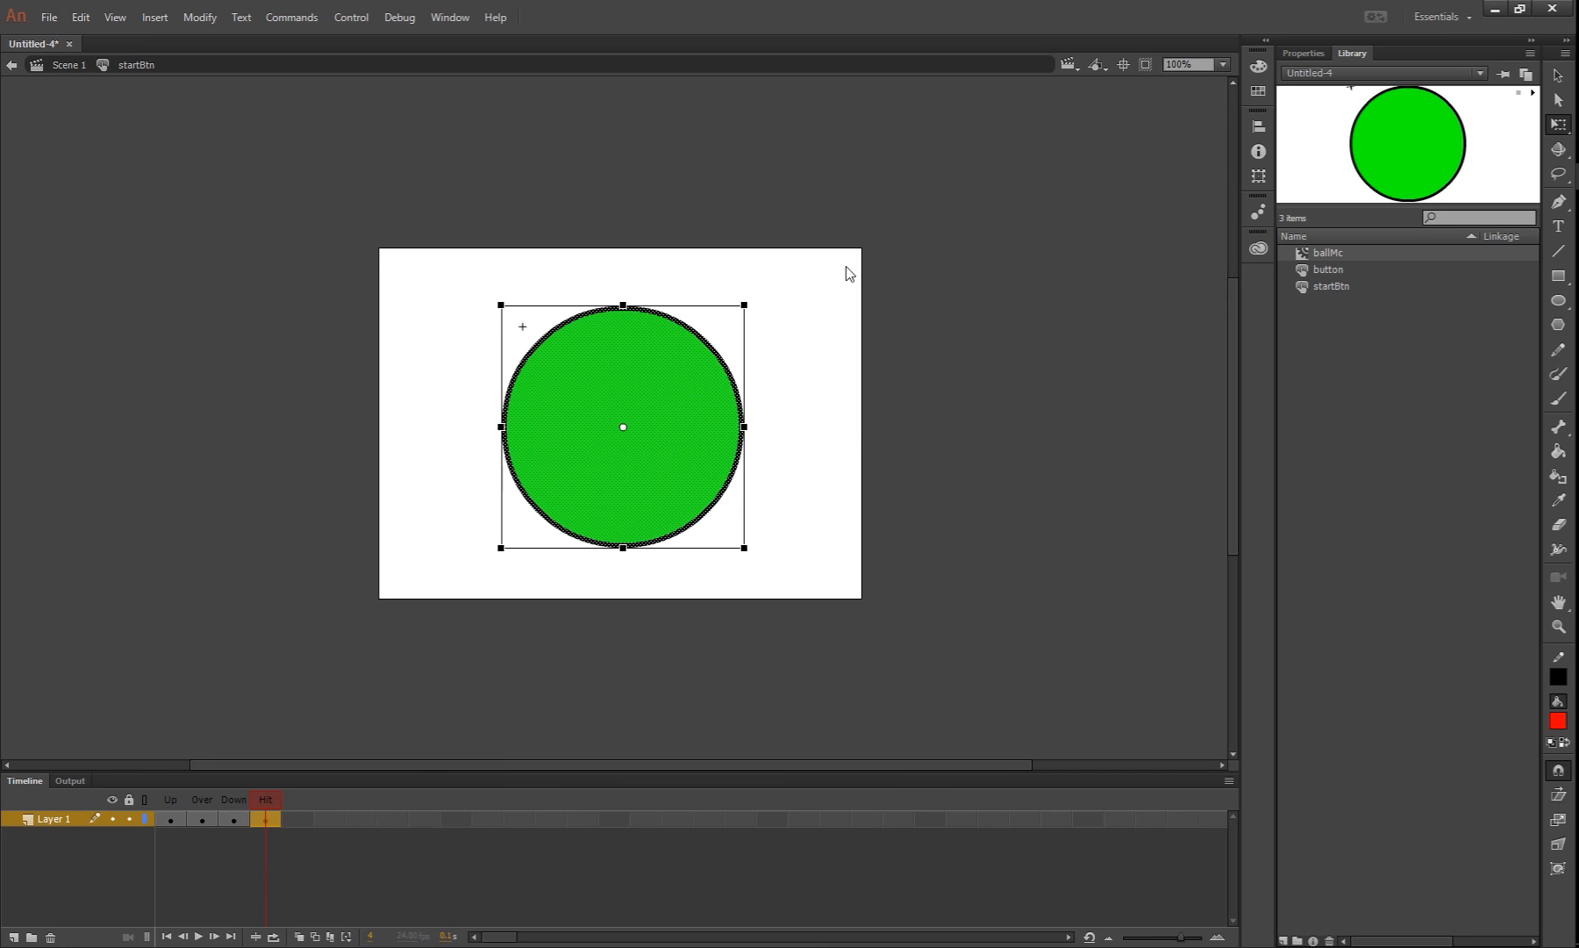
double_click(1003, 243)
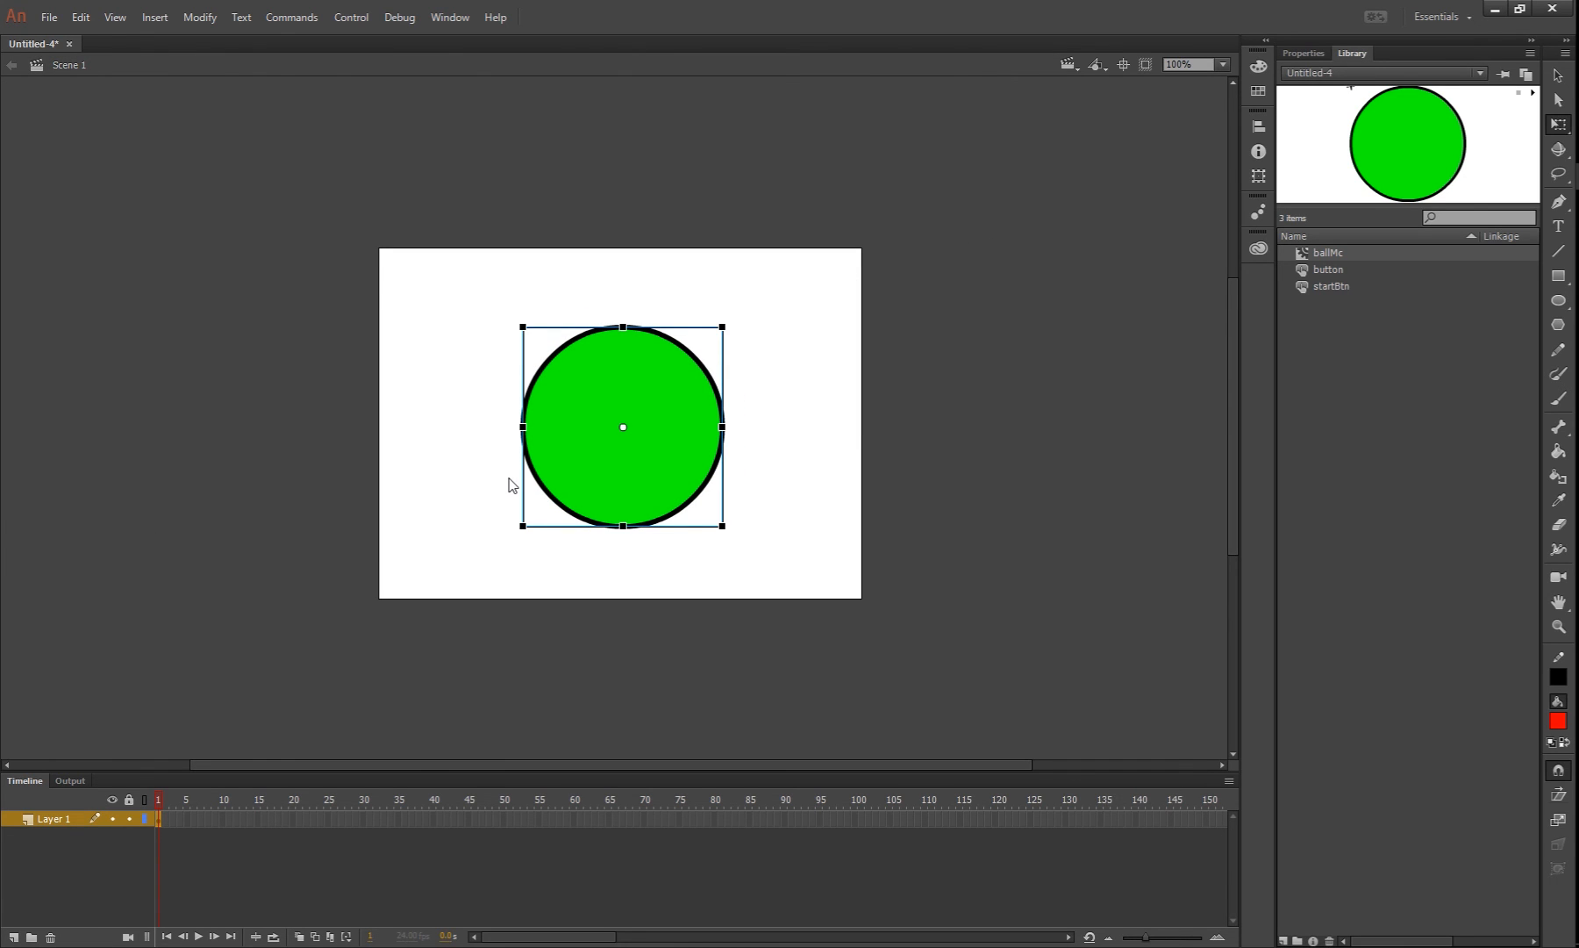
Test the movie and try the startBtn button's over and down states in the preview
key("ctrl+Return")
key("ctrl+Return")
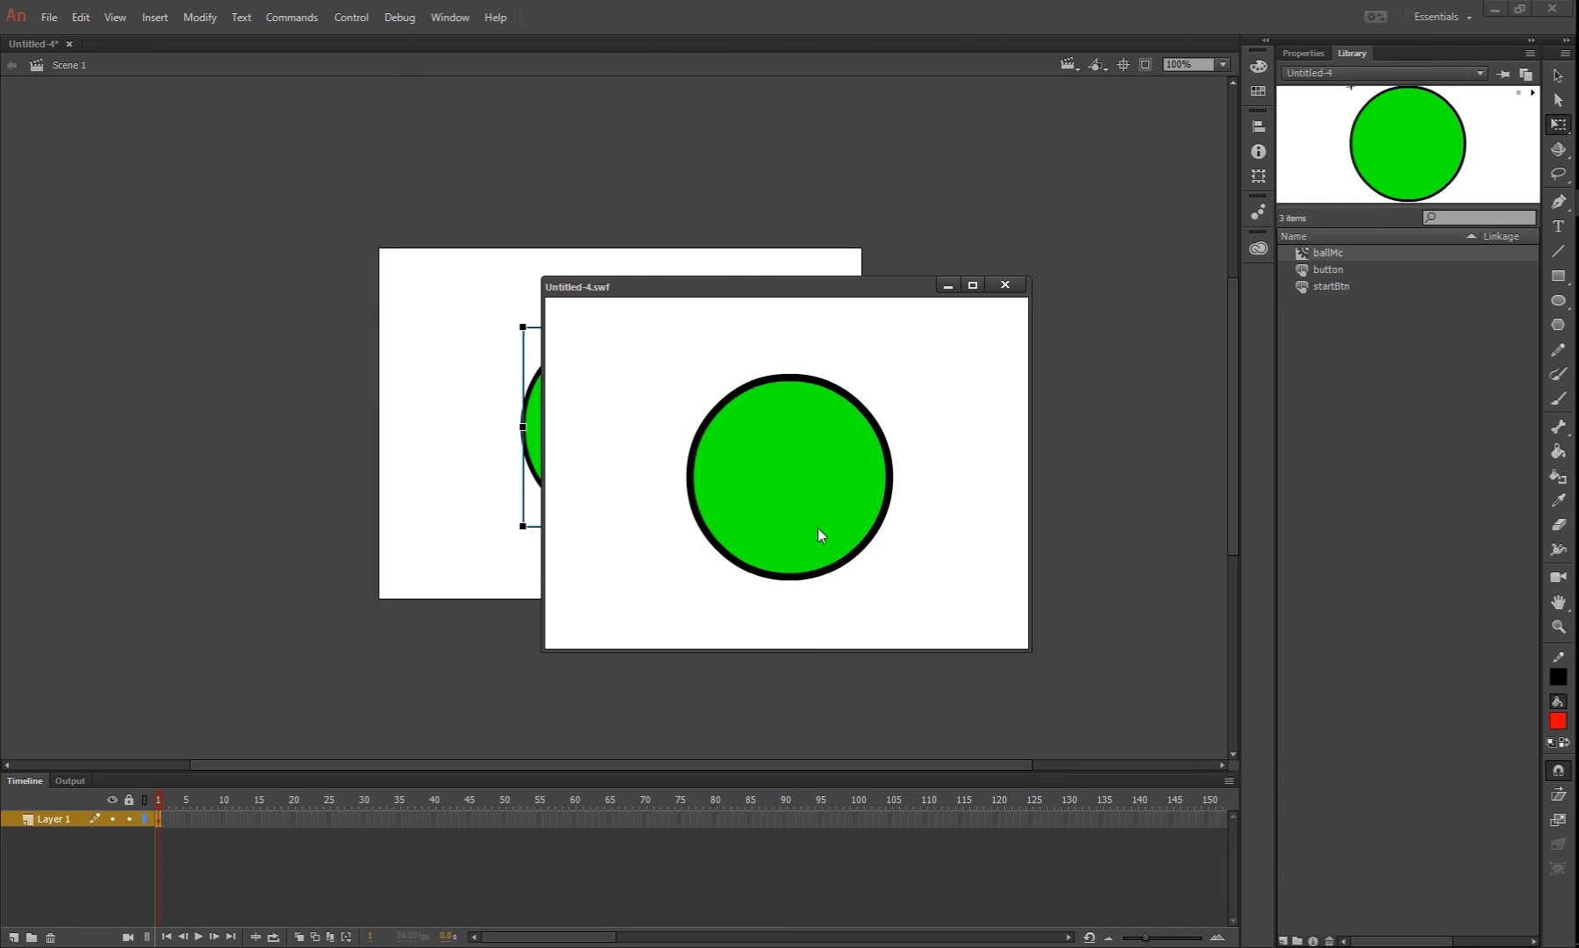
left_click(808, 484)
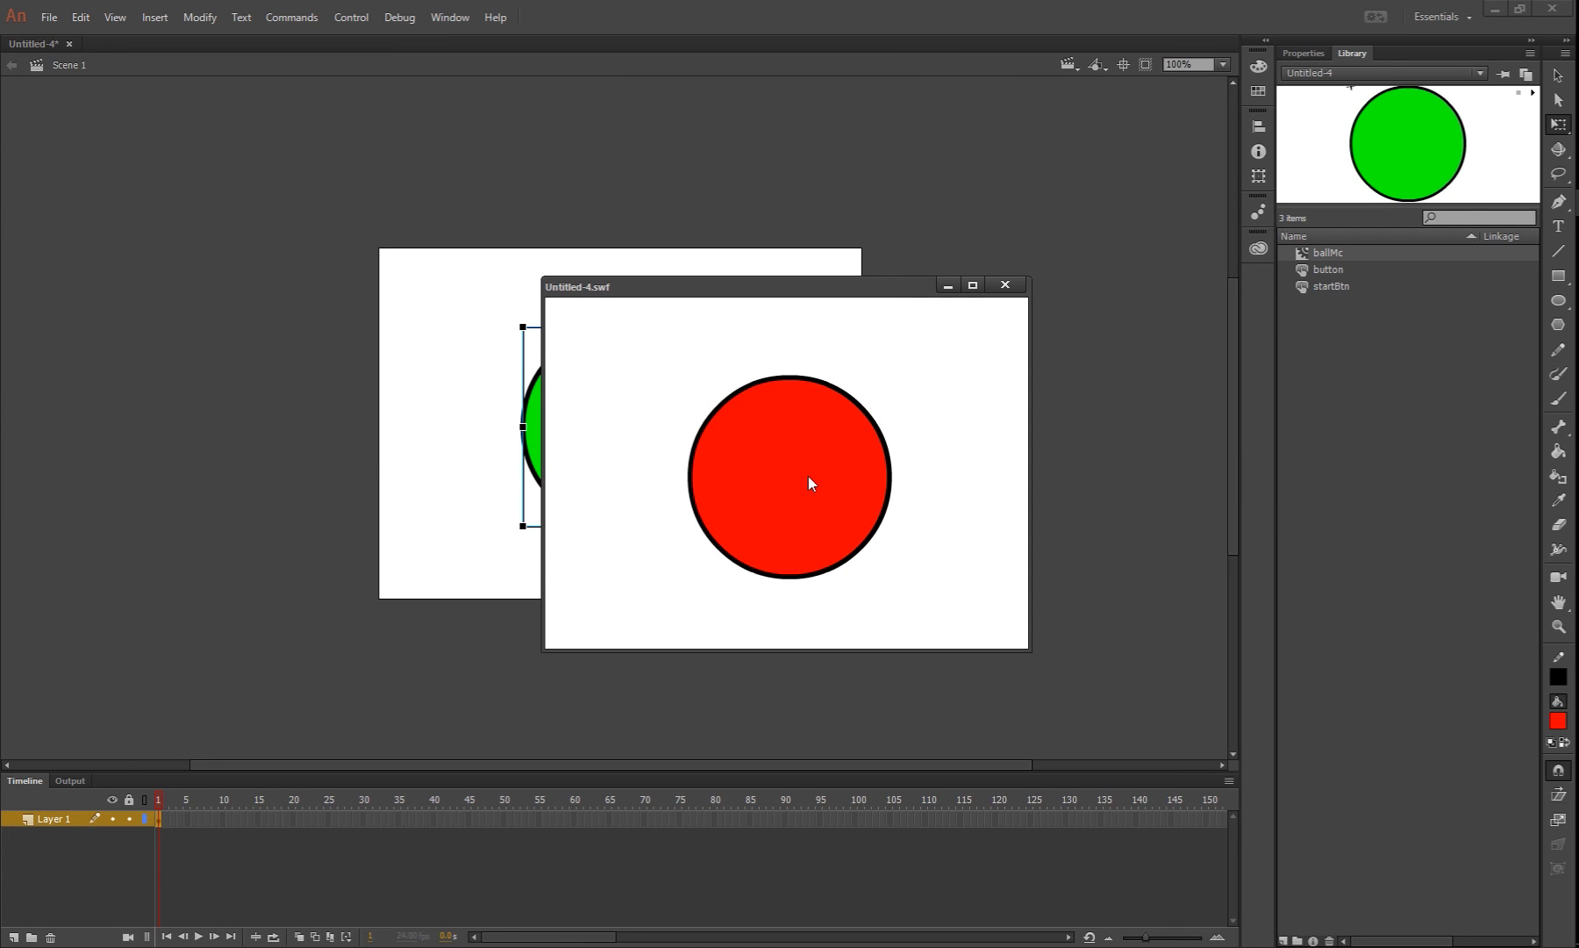
left_click(809, 482)
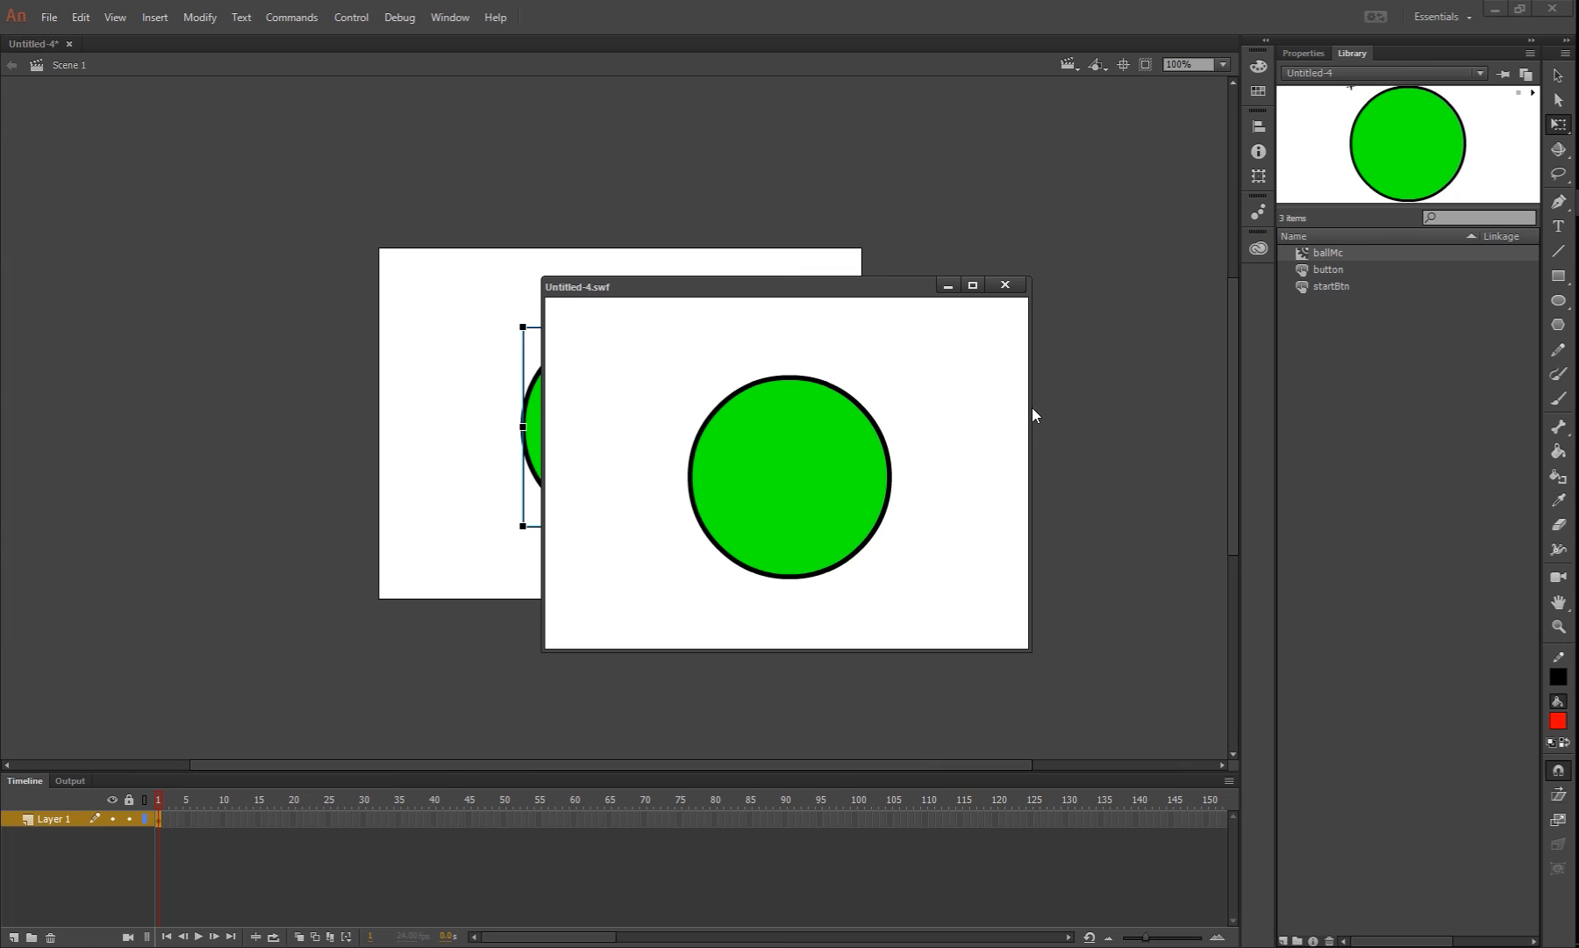